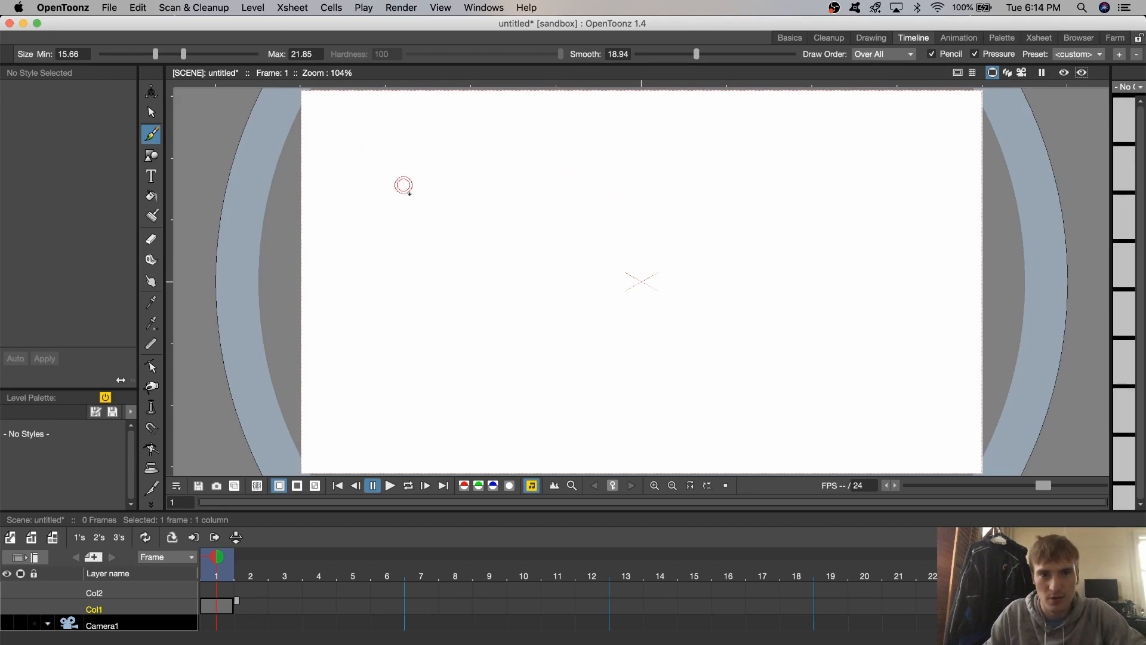
drag(405, 185, 477, 246)
drag(561, 339, 599, 370)
key(cmd+z)
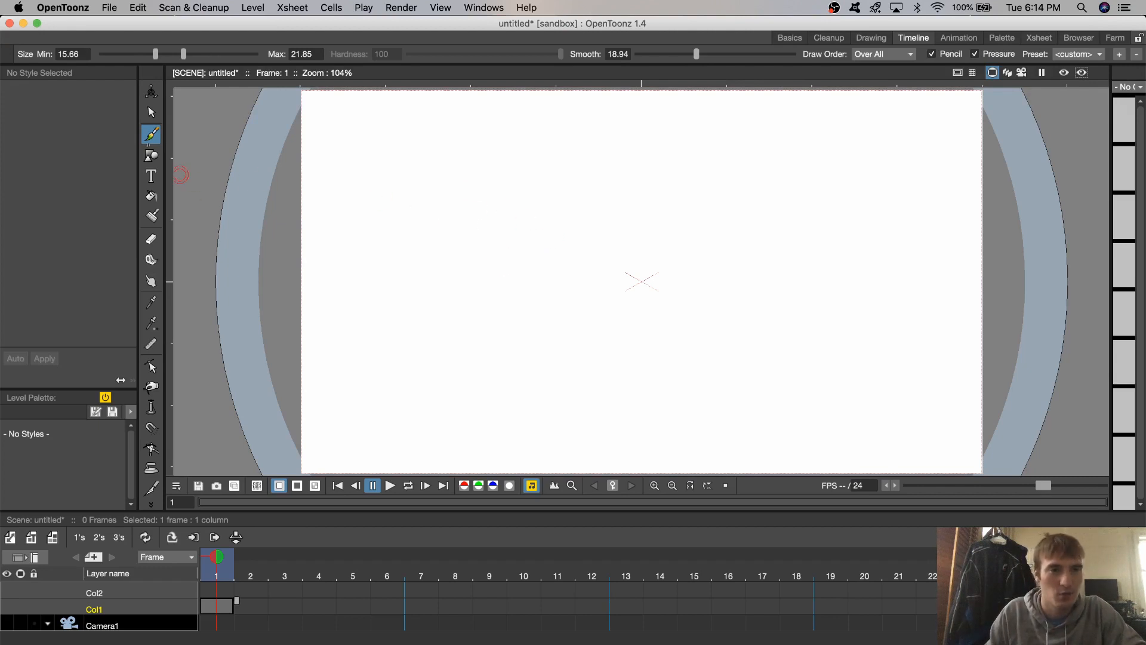
- Draw a small black circle outline left of the canvas centre on frame 1 of Col1, replacing the larger first attempt
click(152, 156)
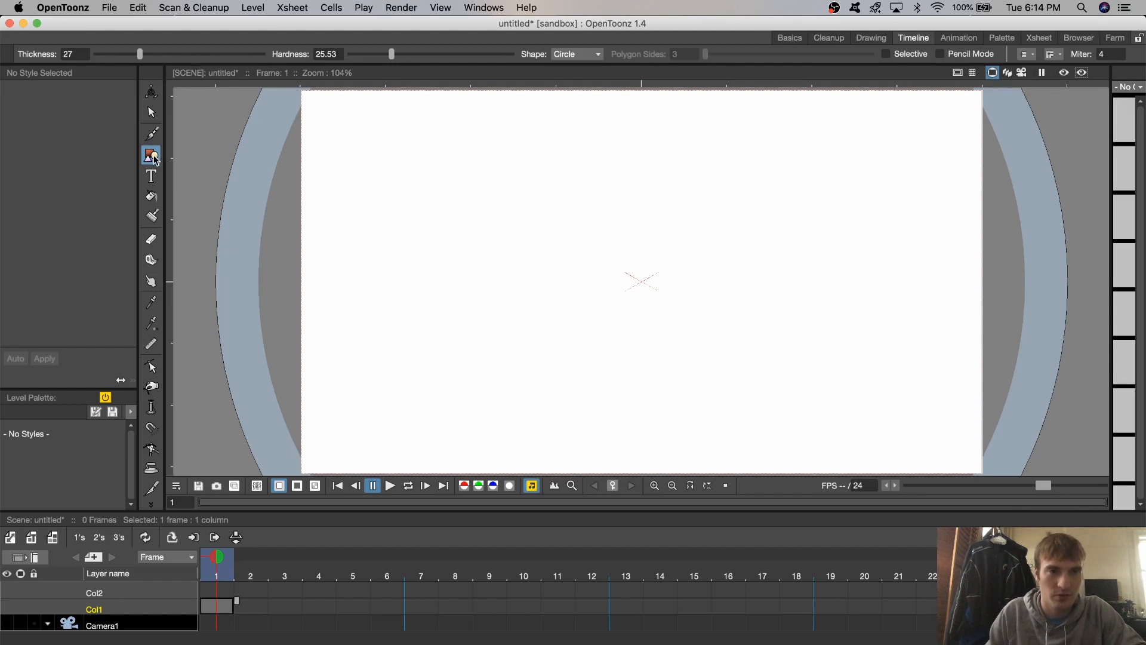
mouse_move(543, 255)
mouse_down()
mouse_move(430, 236)
mouse_move(550, 340)
mouse_move(508, 256)
mouse_up()
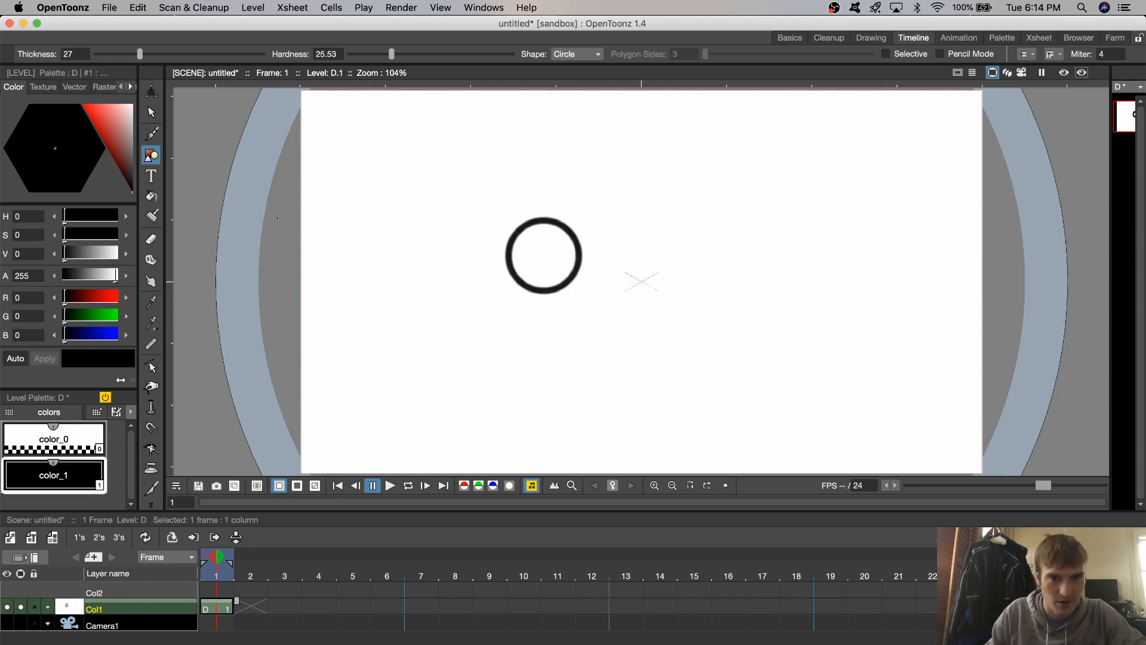
key(super+z)
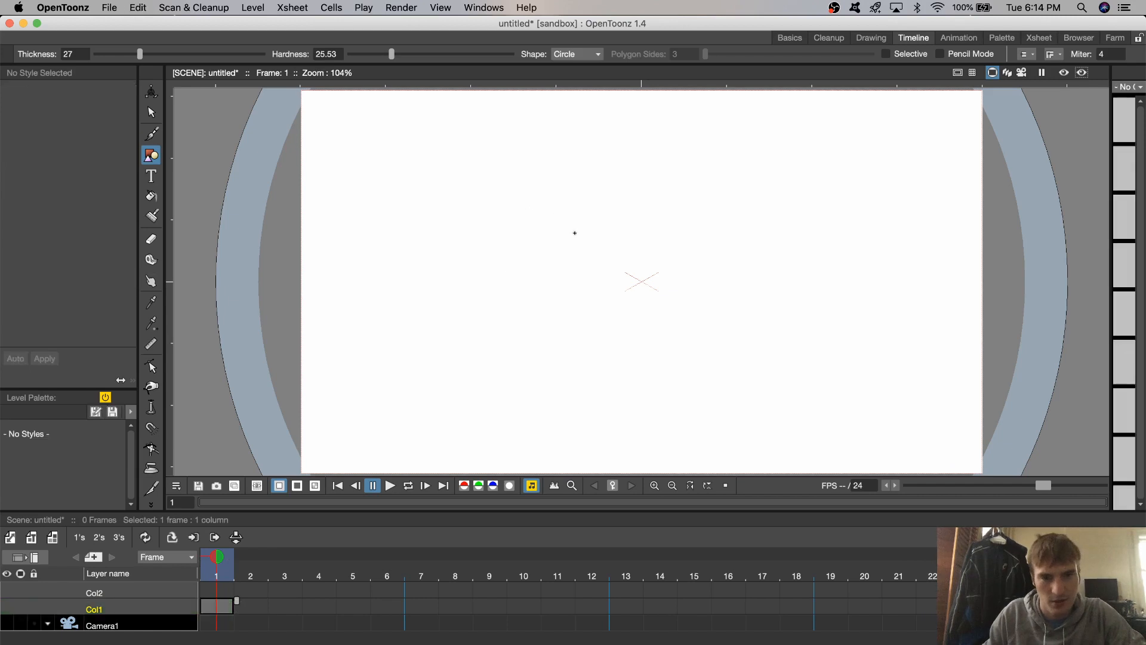
mouse_move(569, 254)
mouse_down()
mouse_move(493, 235)
mouse_move(553, 292)
mouse_move(557, 273)
mouse_up()
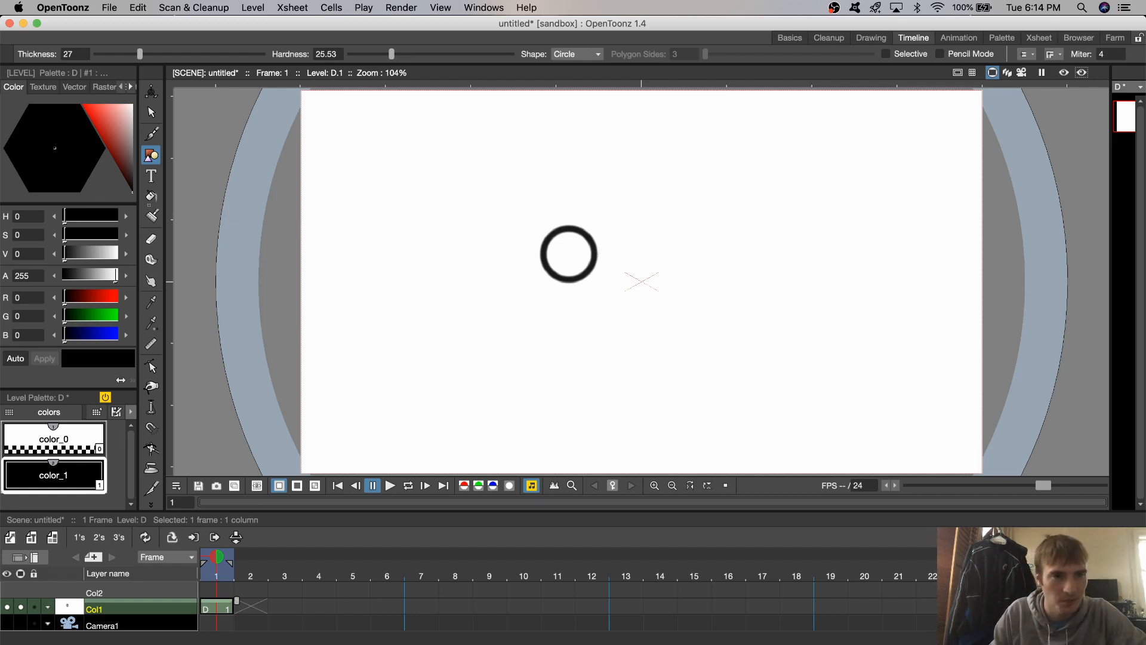
- Fill the circle with black and move it to the upper-left area of the canvas as the figure's head
click(152, 196)
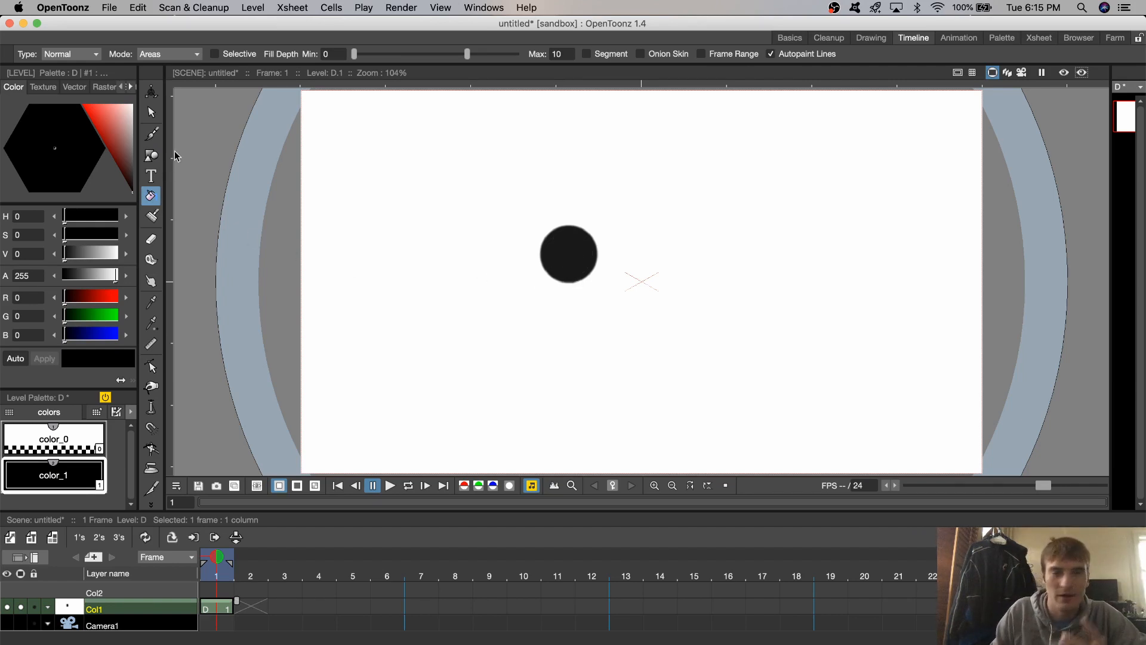
click(151, 114)
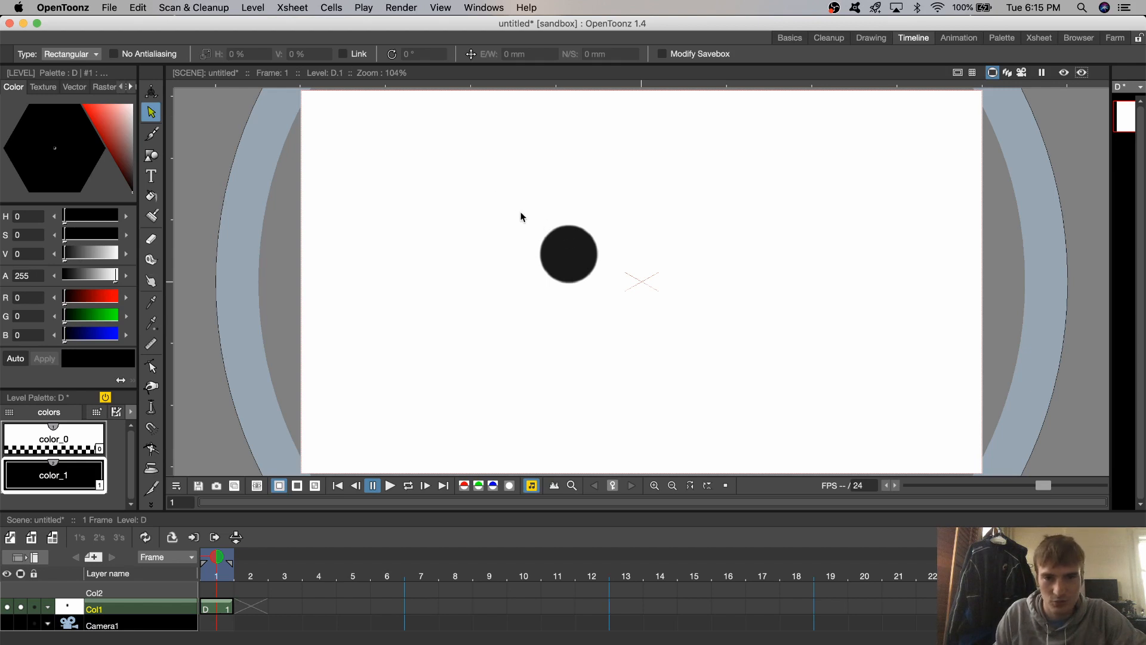
drag(618, 313, 396, 244)
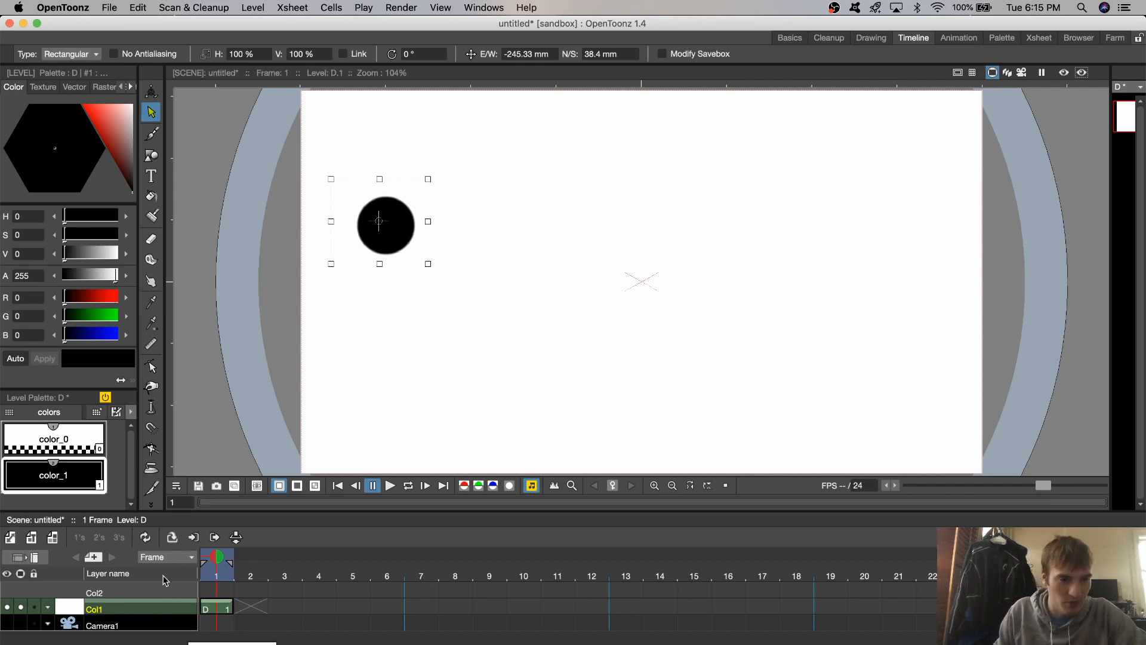
- Draw the stick figure's body with the brush on frame 1 of Col2, as a nearly vertical line down from the head
click(209, 593)
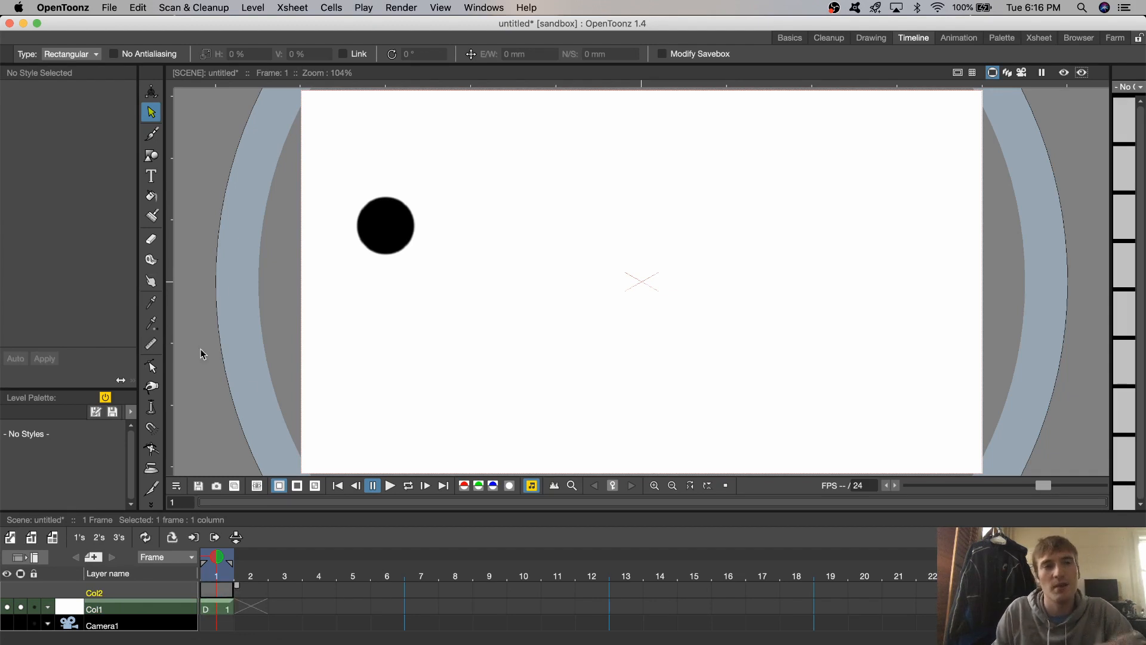
click(152, 134)
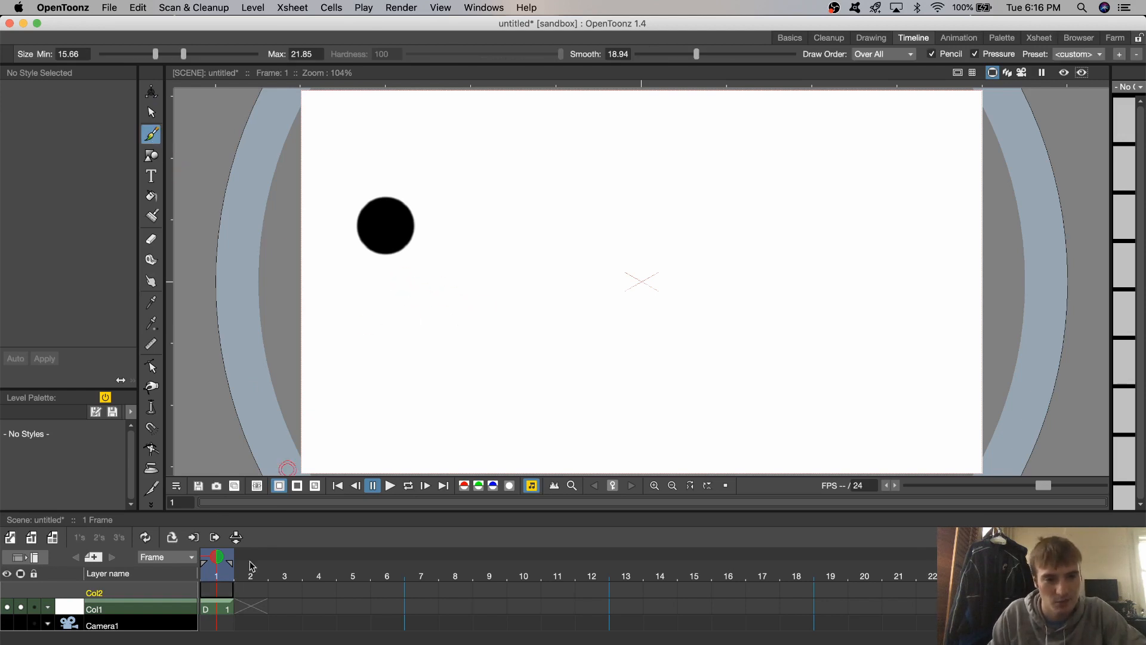
click(225, 593)
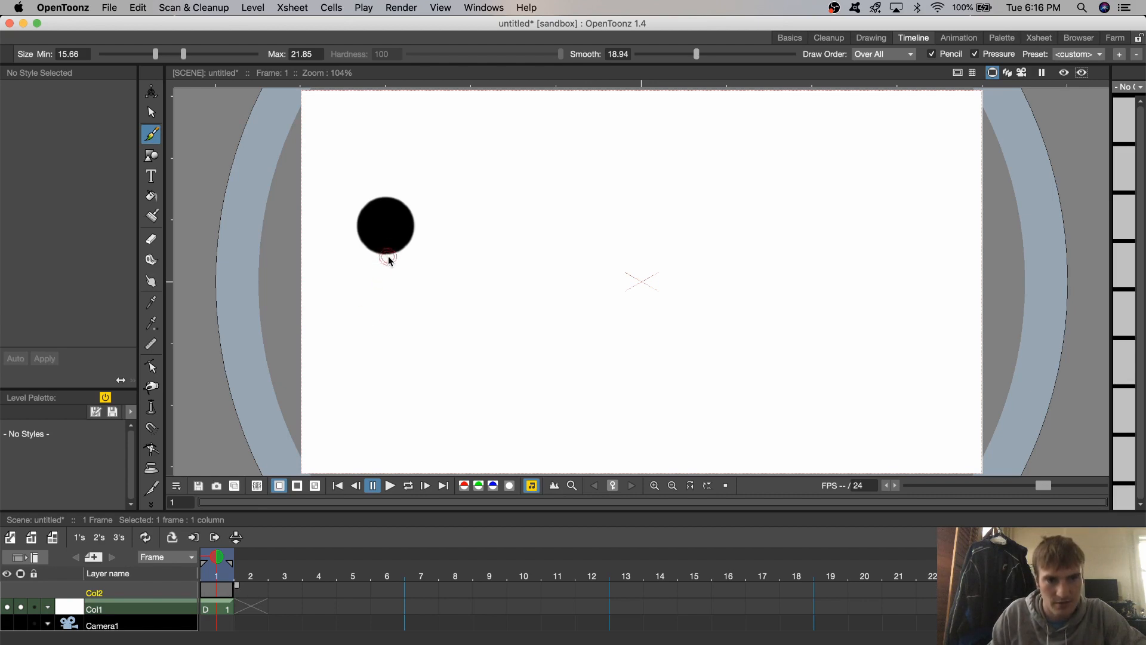
drag(385, 257, 380, 369)
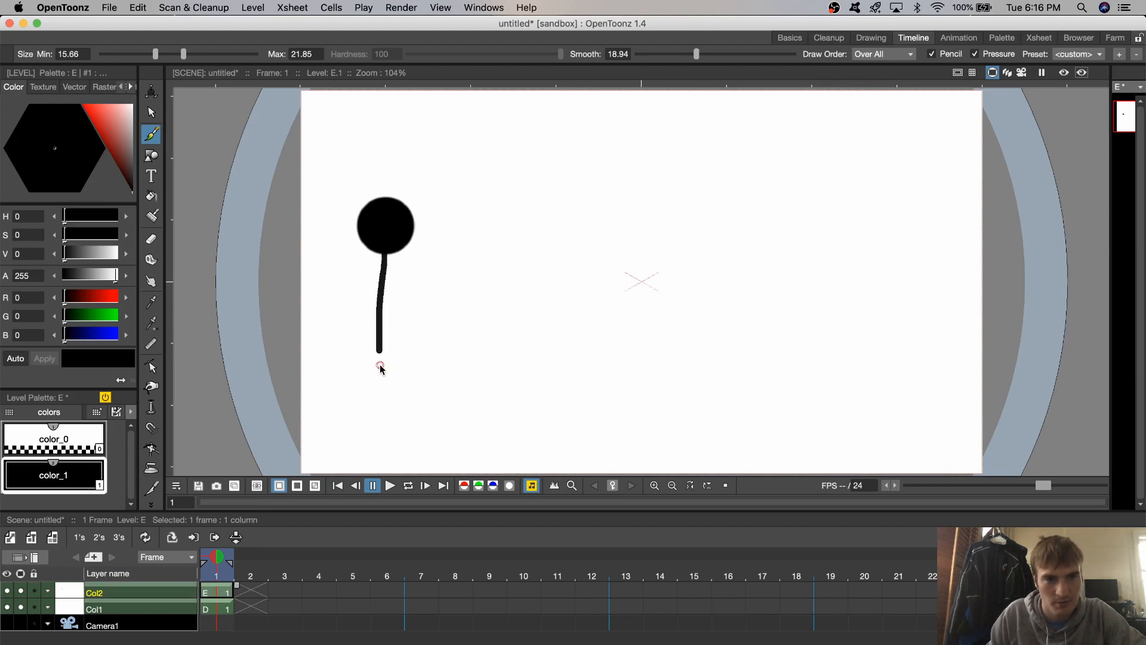
key(super+z)
drag(383, 256, 385, 367)
key(super+z)
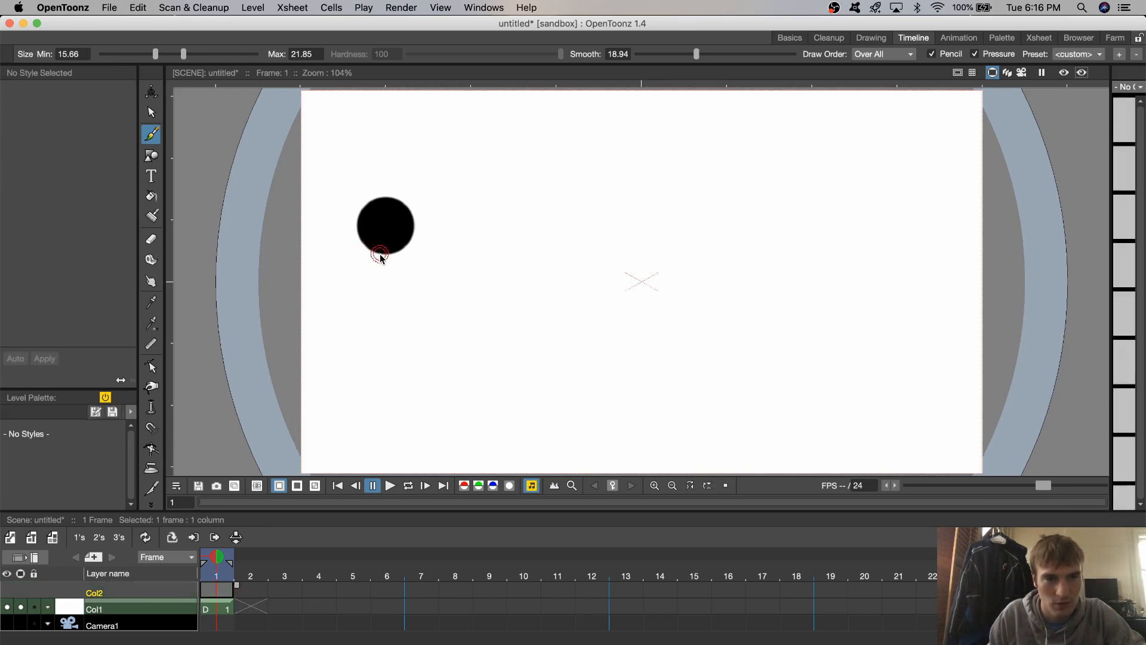
drag(382, 254, 377, 380)
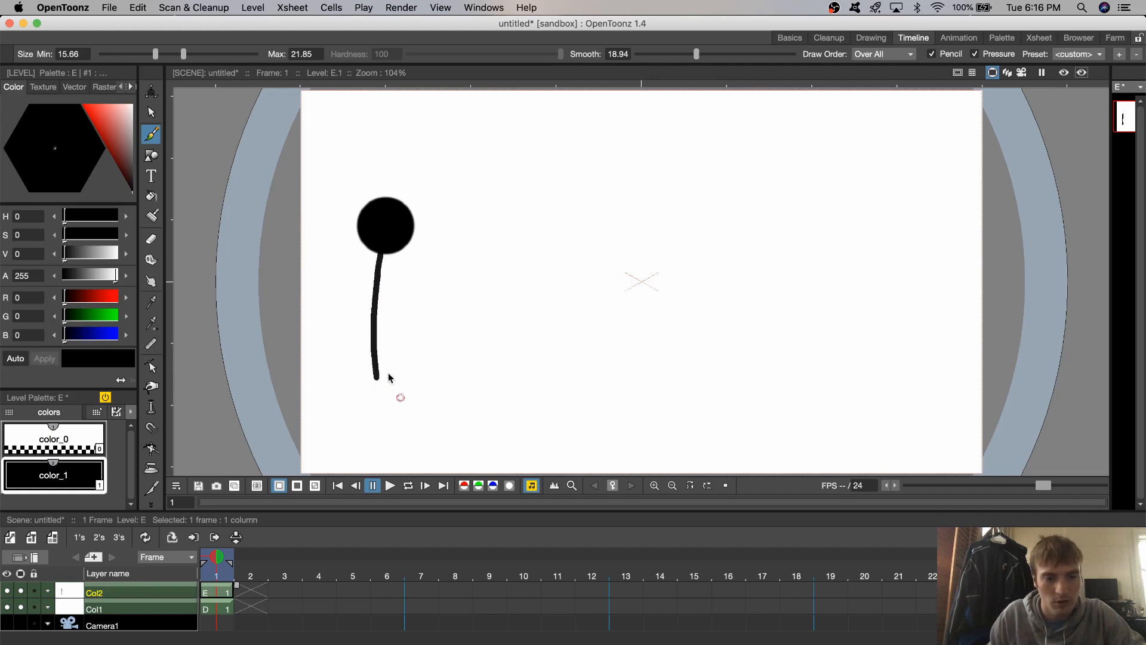
key(super+z)
drag(380, 253, 379, 374)
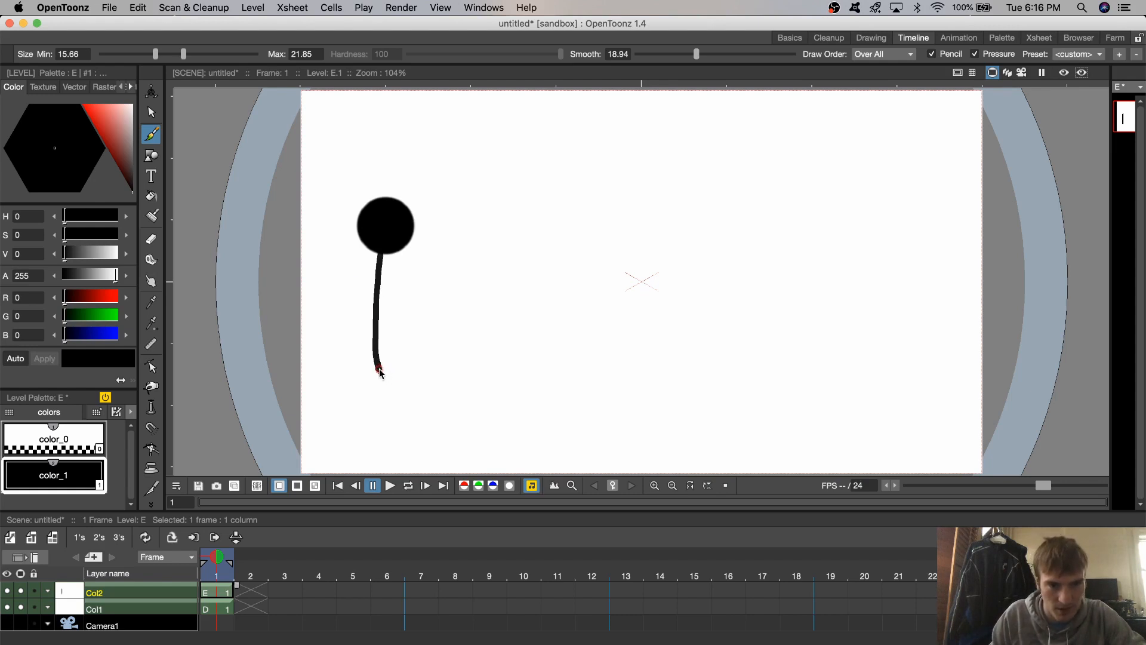
- Draw the figure's two legs from the bottom of the body to the canvas's lower edge, redoing the rear leg once
drag(381, 371, 407, 473)
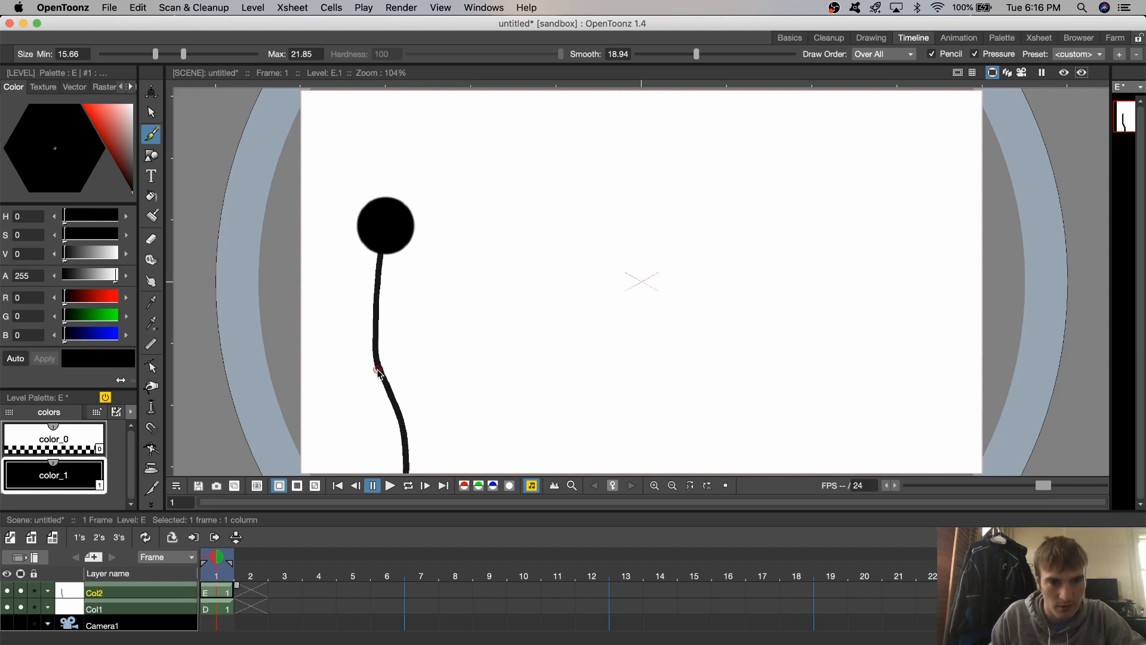
drag(378, 367, 360, 446)
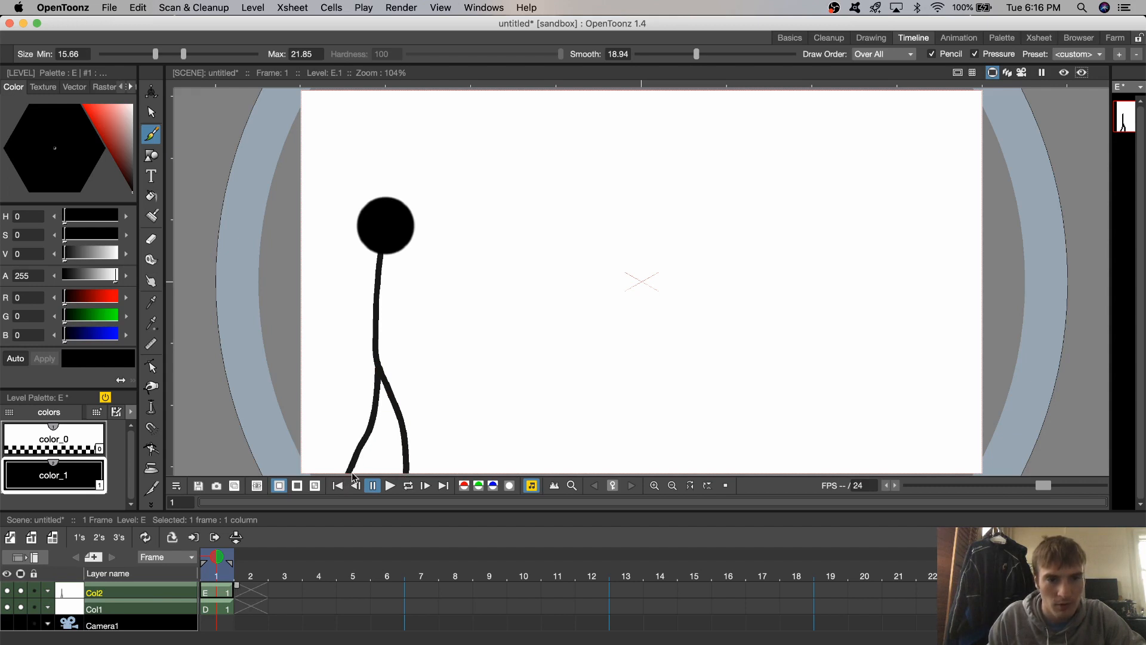
key(super+z)
drag(378, 368, 346, 485)
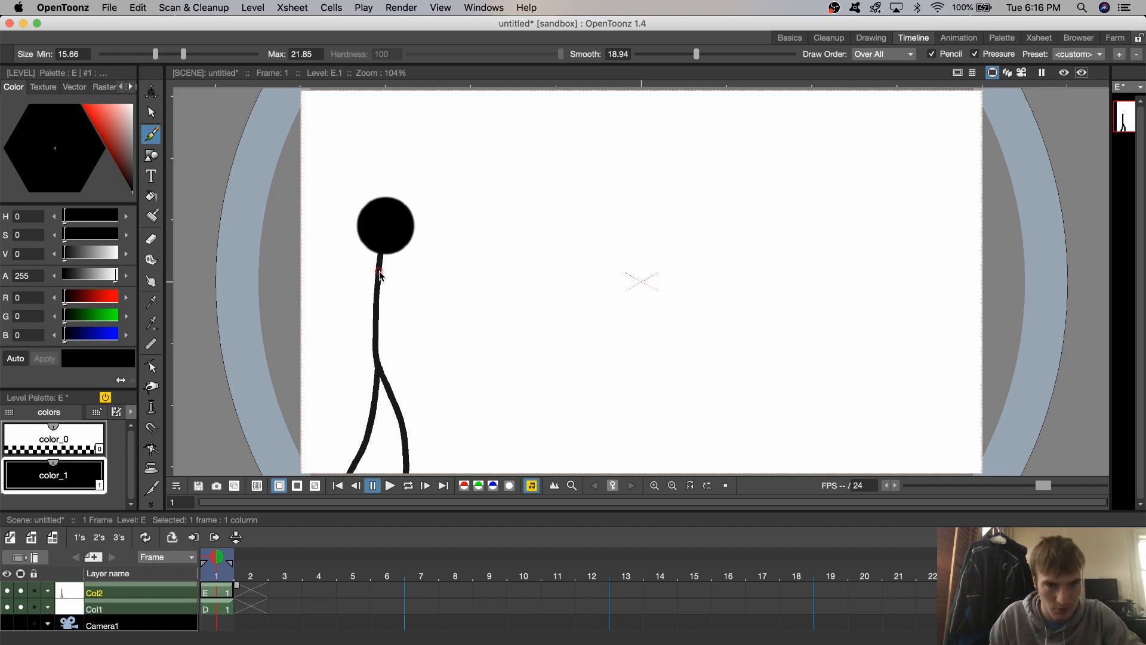
- Try to draw the figure's front arm from the upper body
drag(380, 273, 443, 368)
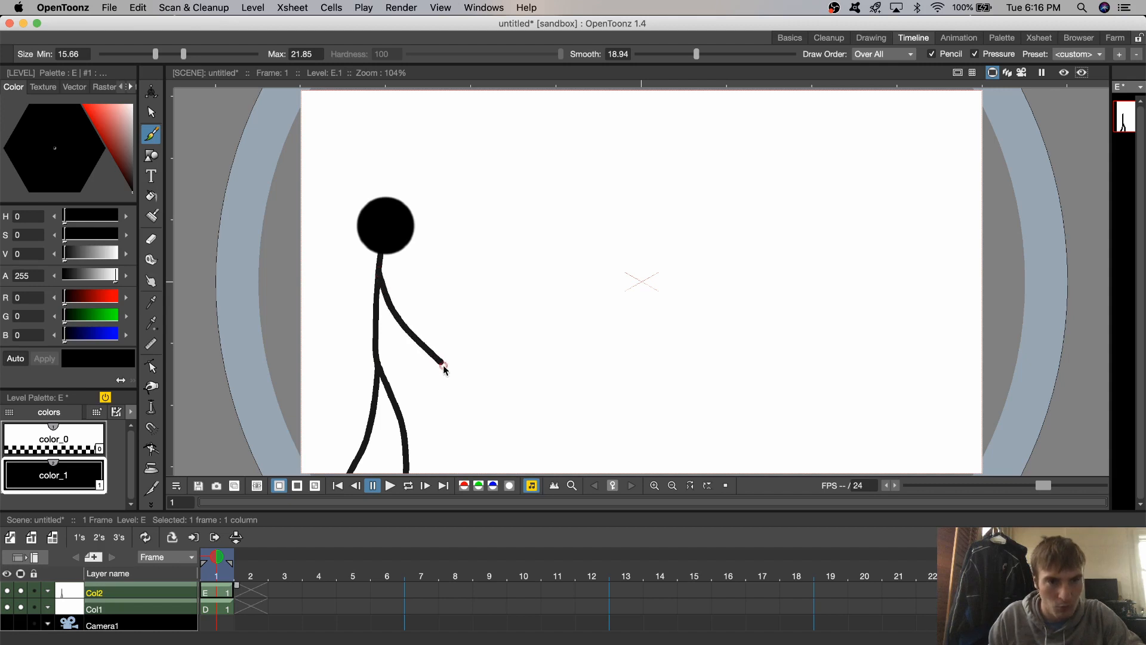
key(super+z)
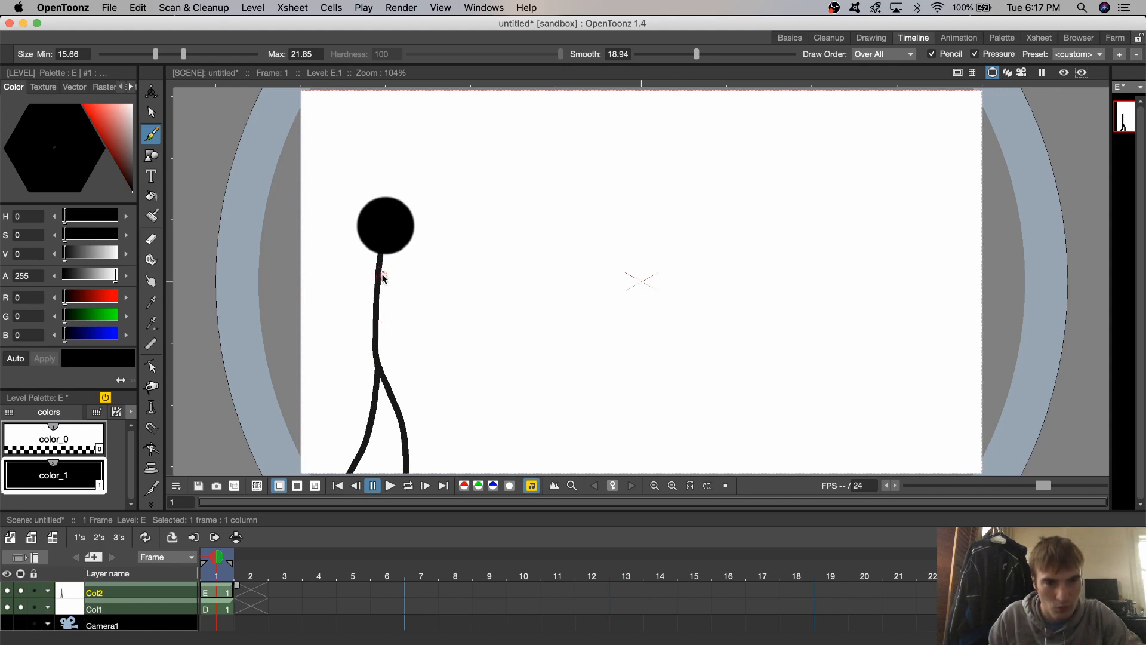
mouse_move(378, 275)
mouse_down()
mouse_move(387, 307)
mouse_move(434, 369)
mouse_move(398, 298)
mouse_move(428, 317)
mouse_move(505, 314)
mouse_move(473, 311)
mouse_move(491, 337)
mouse_move(562, 333)
mouse_up()
right_click(490, 338)
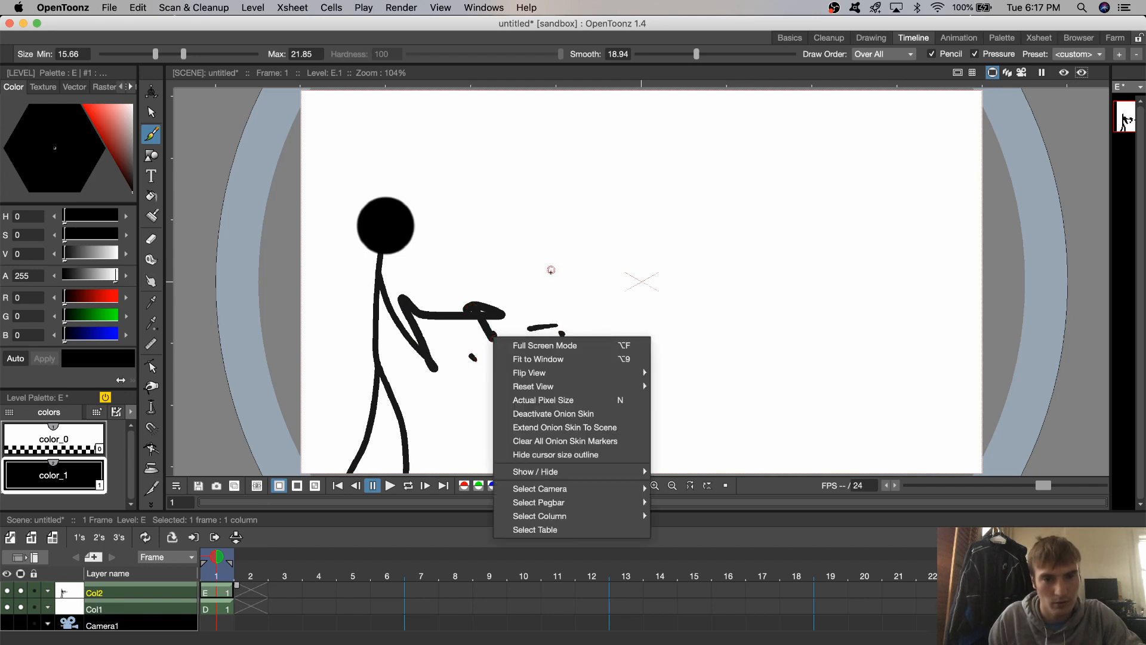
click(554, 238)
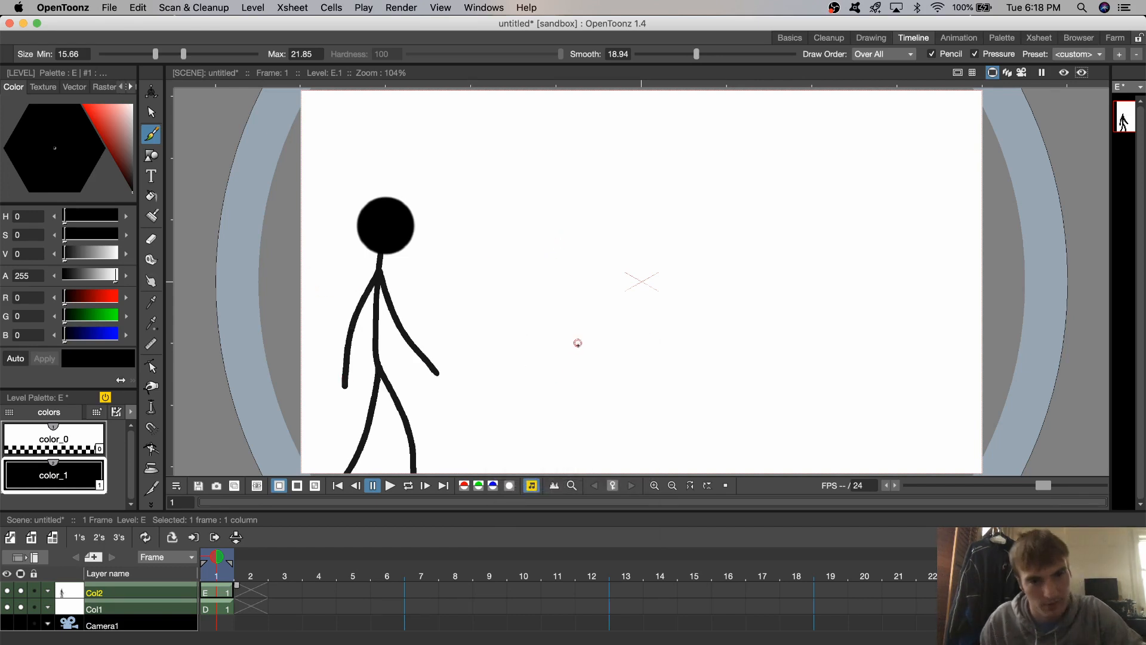
- Draw a small stray mark in the empty area beside the figure and remove it with the Eraser
drag(564, 359, 569, 362)
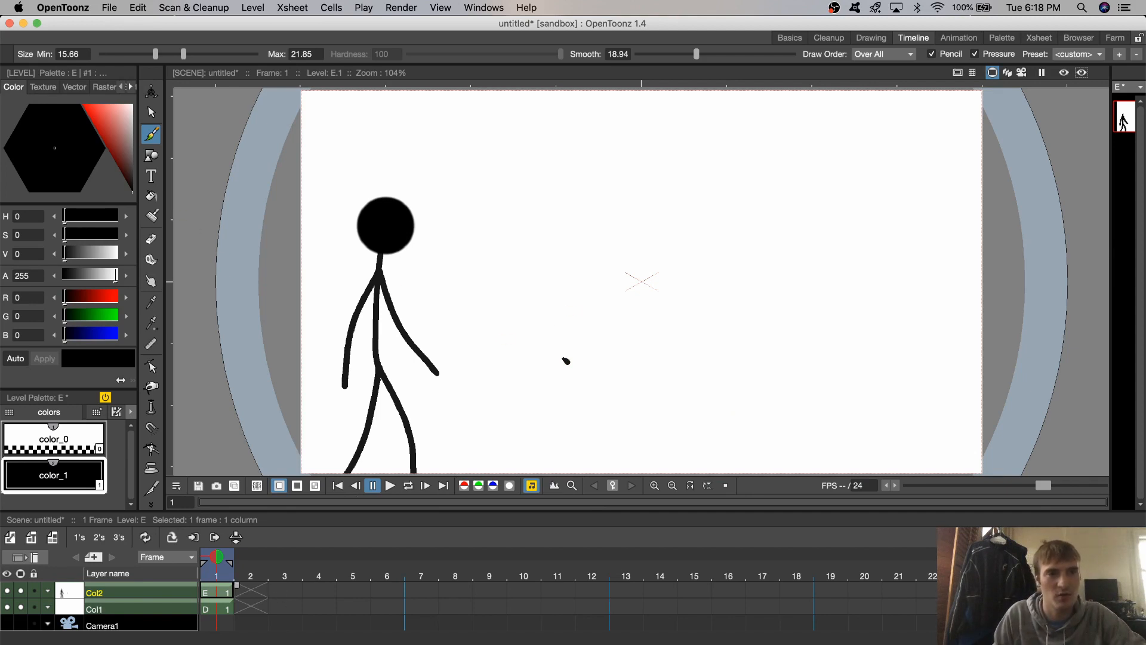
click(151, 239)
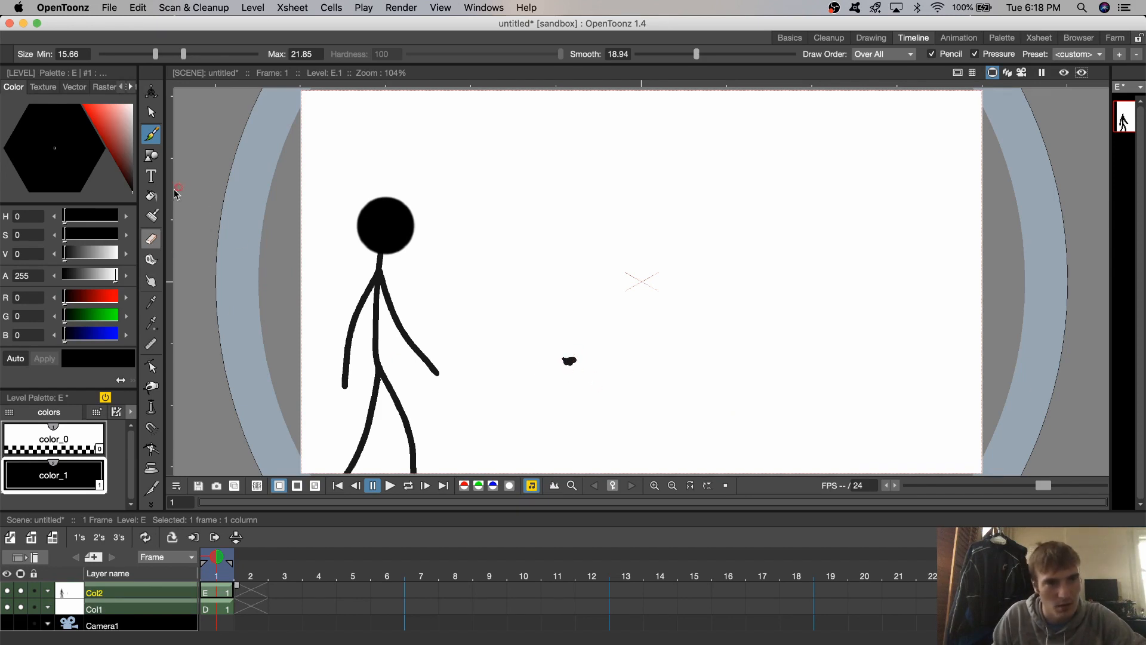
click(151, 239)
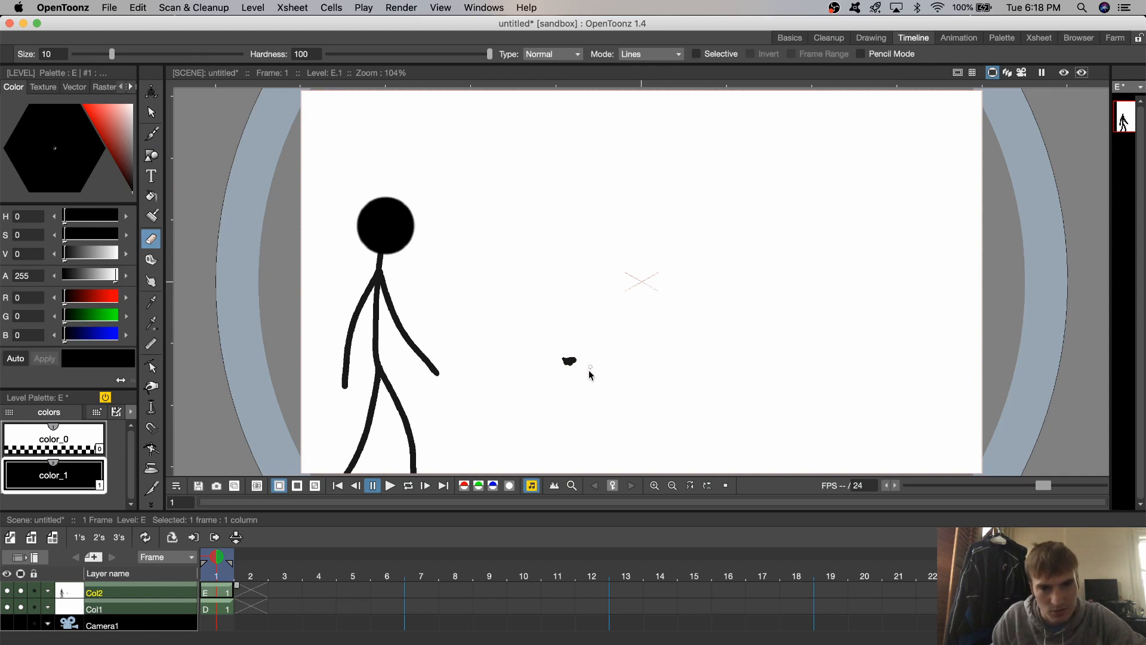
click(568, 362)
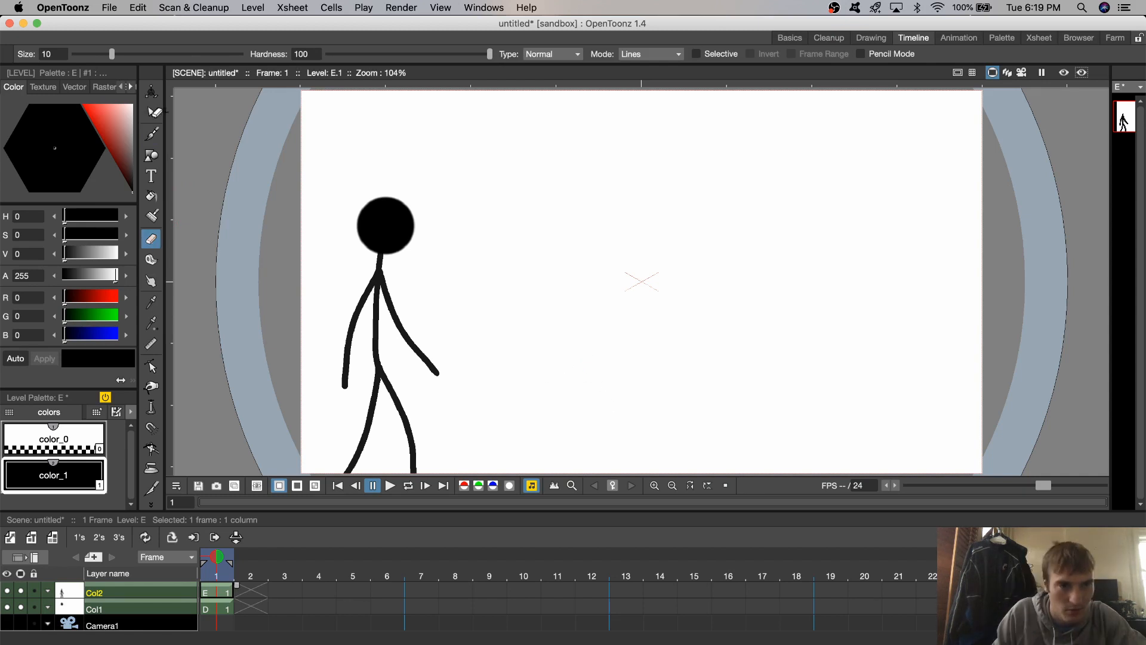
click(151, 112)
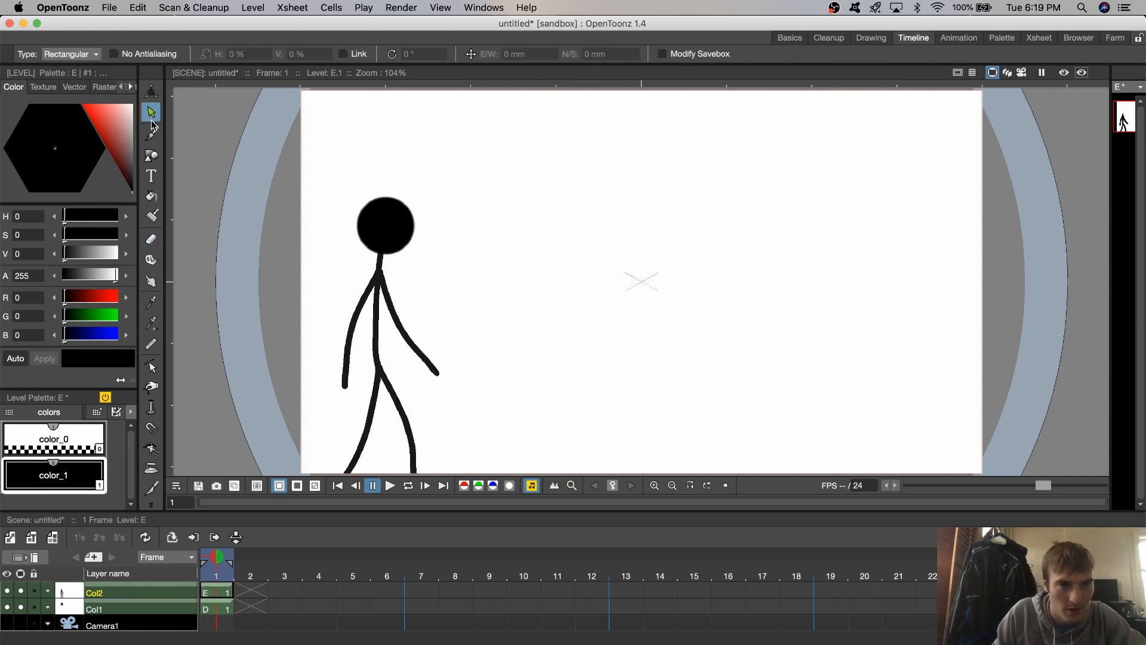
click(225, 609)
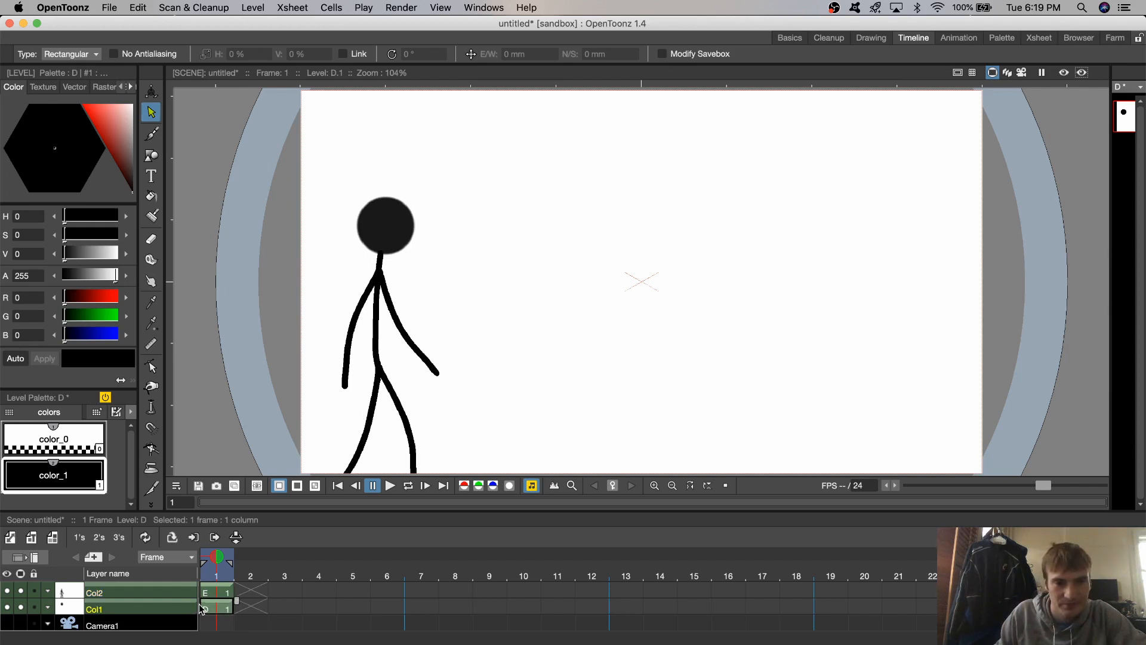
click(327, 605)
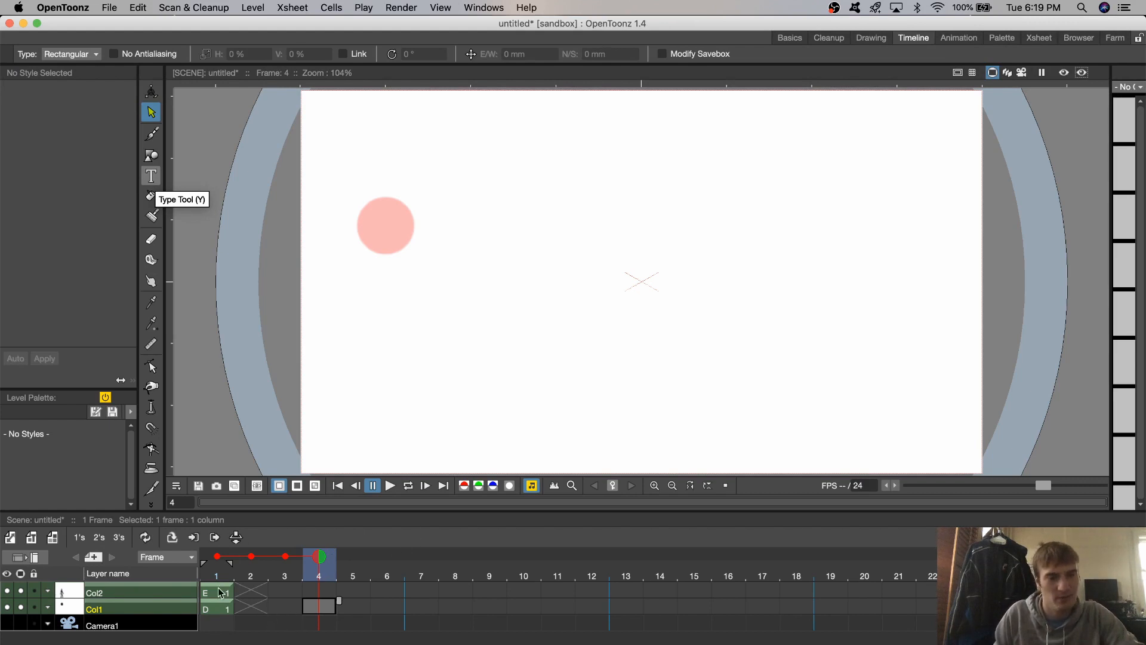
click(219, 612)
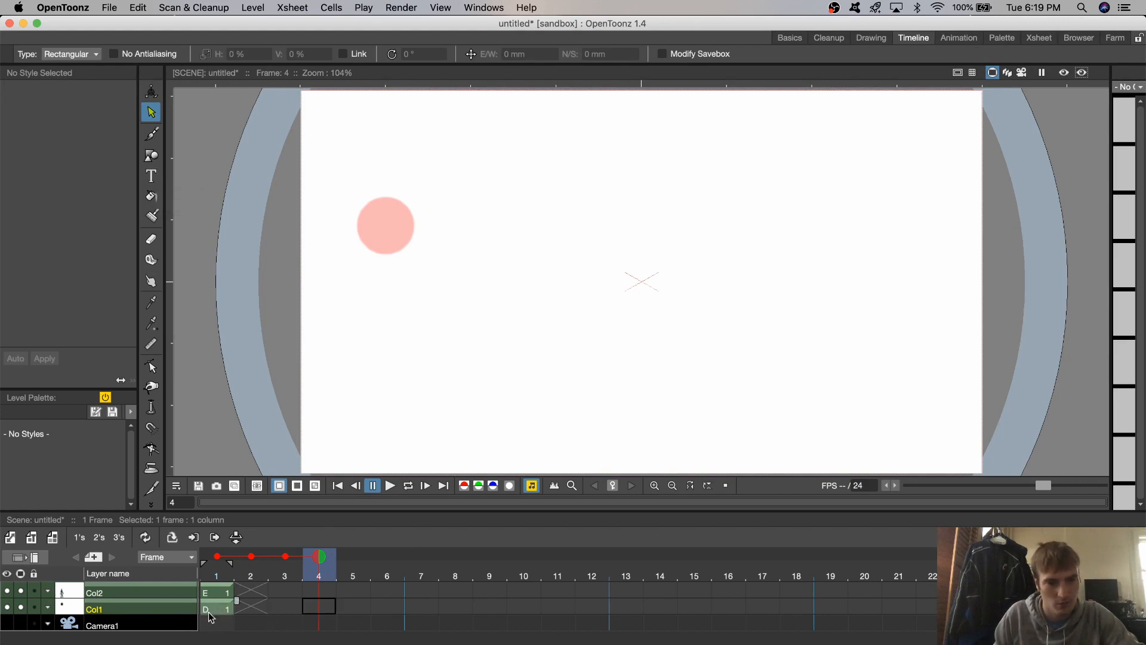
click(213, 609)
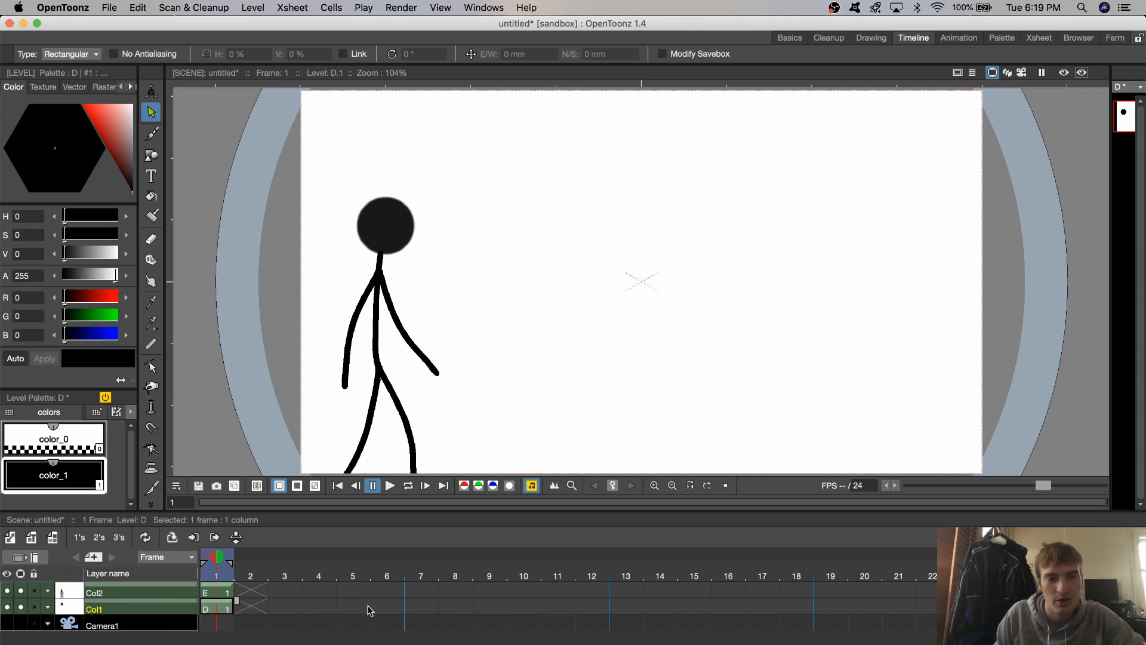
- Draw a head-sized circle outline left of the canvas centre on frame 4 of Col1, and activate the Selection tool
click(322, 607)
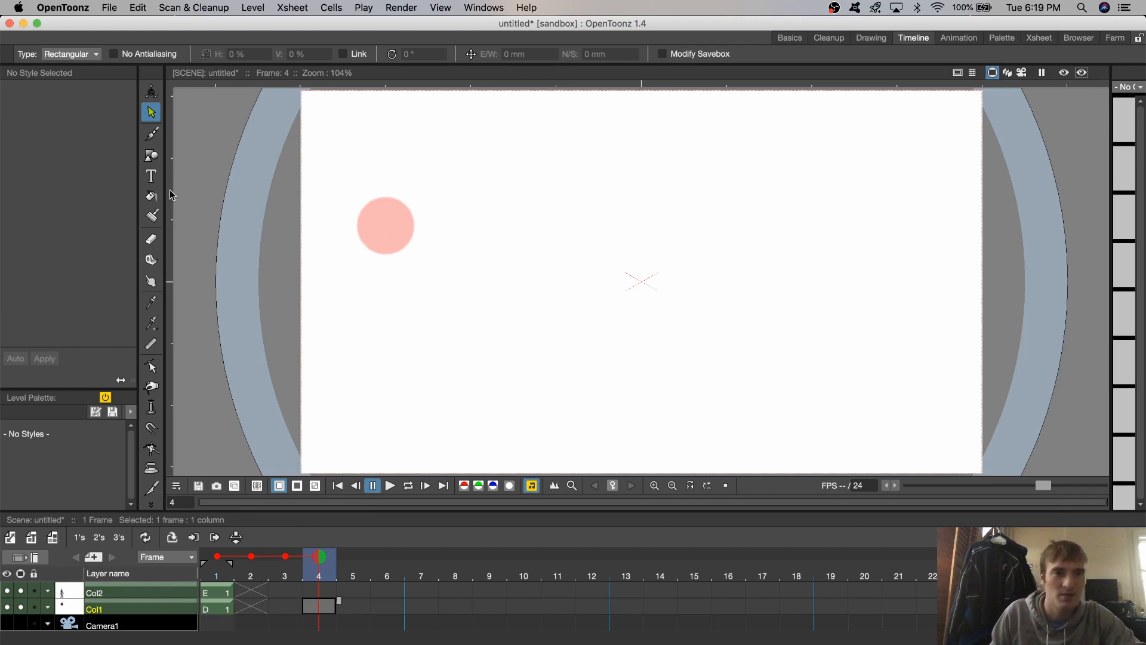
click(151, 156)
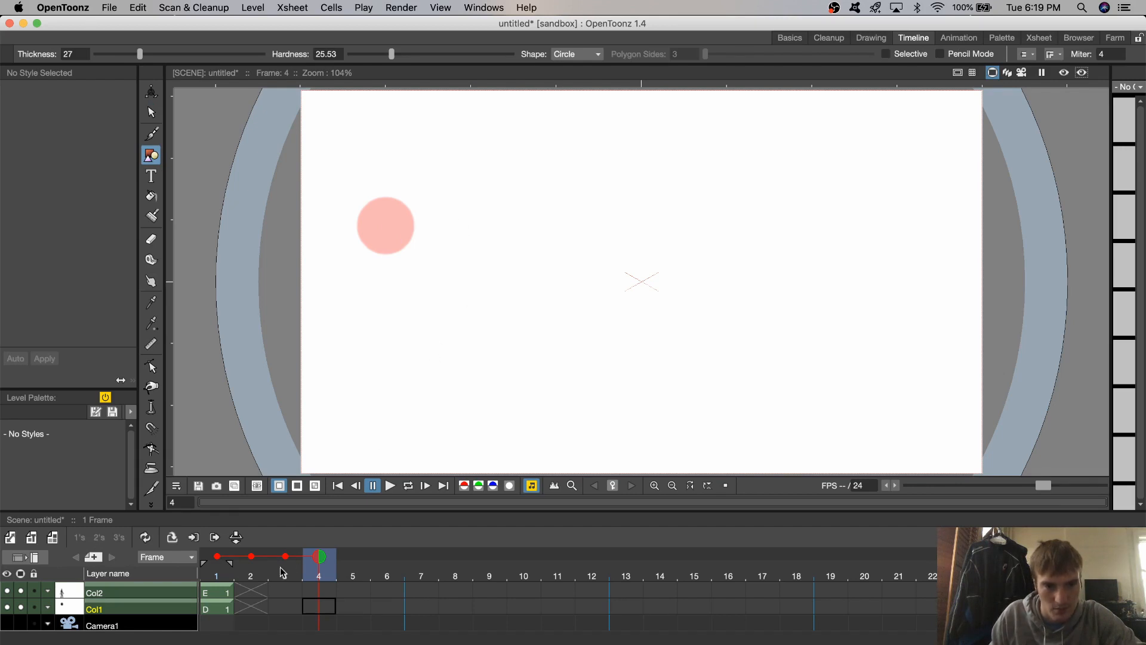
mouse_move(562, 260)
mouse_down()
mouse_move(458, 230)
mouse_move(539, 306)
mouse_move(522, 246)
mouse_move(550, 285)
mouse_up()
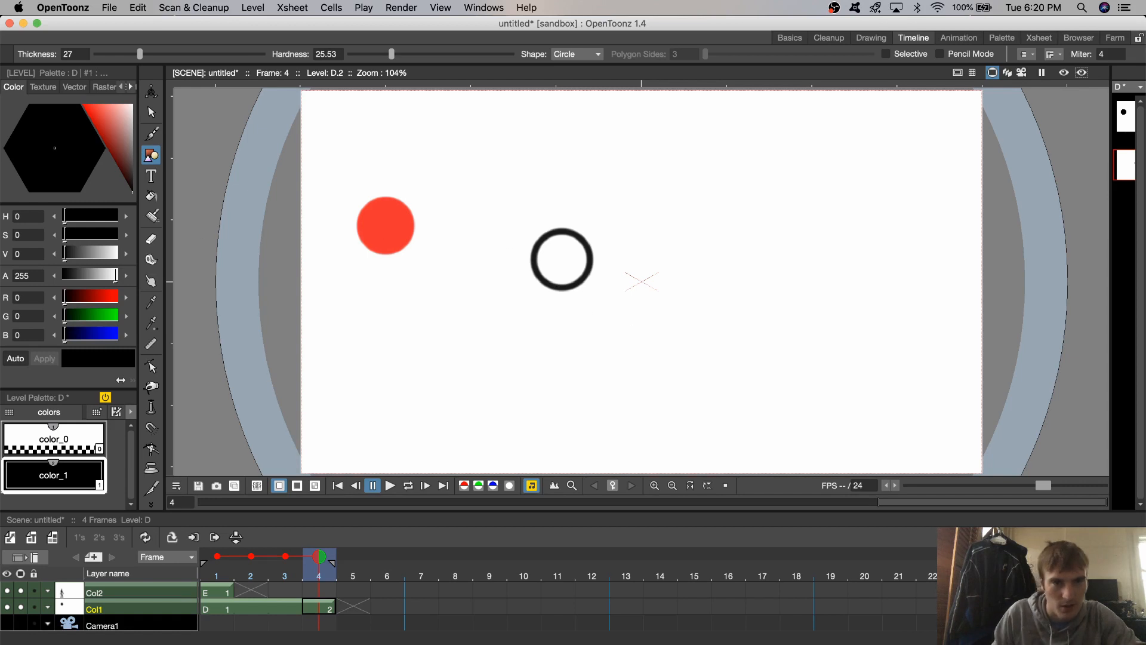
key(s)
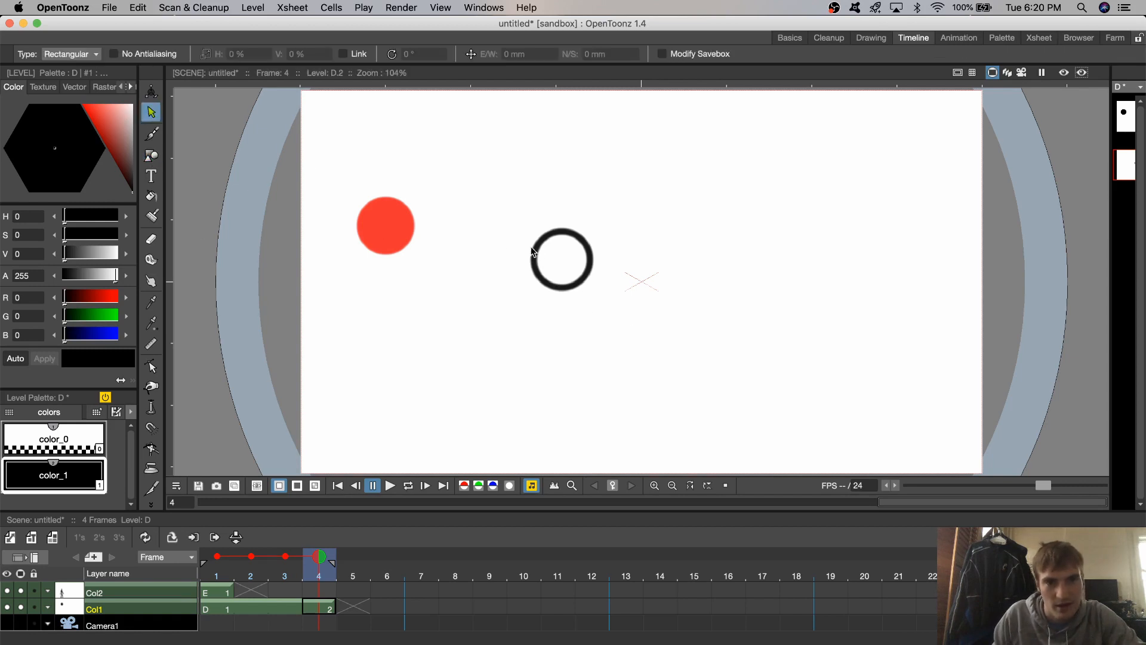
- Move the circle outline on frame 4 of Col1 so it overlaps the front of the red onion-skin head, and fill it black
drag(518, 228, 630, 317)
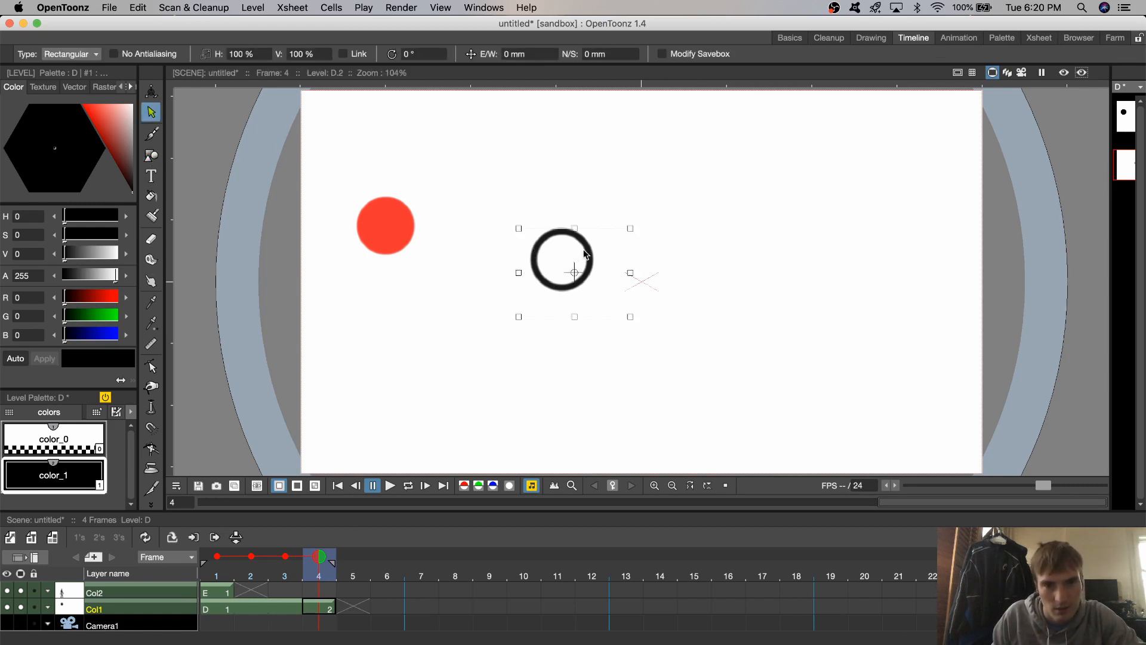
drag(588, 250, 437, 214)
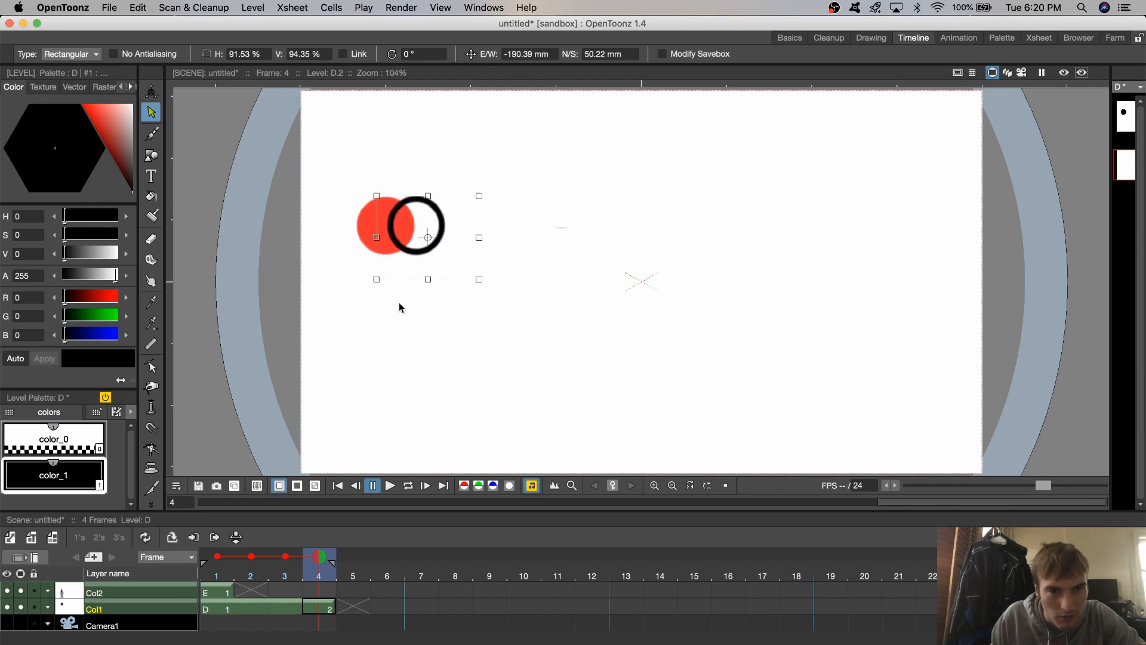
click(153, 196)
click(424, 229)
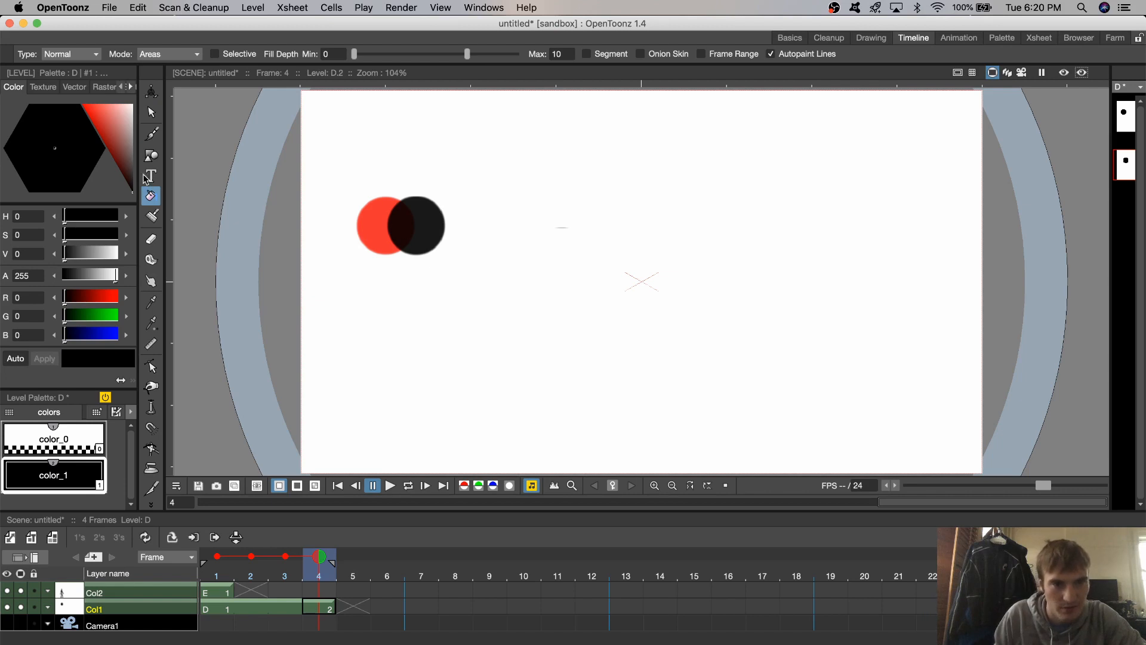
- Activate the Brush and compare the figure on frame 1 with the new head on frame 4
click(152, 134)
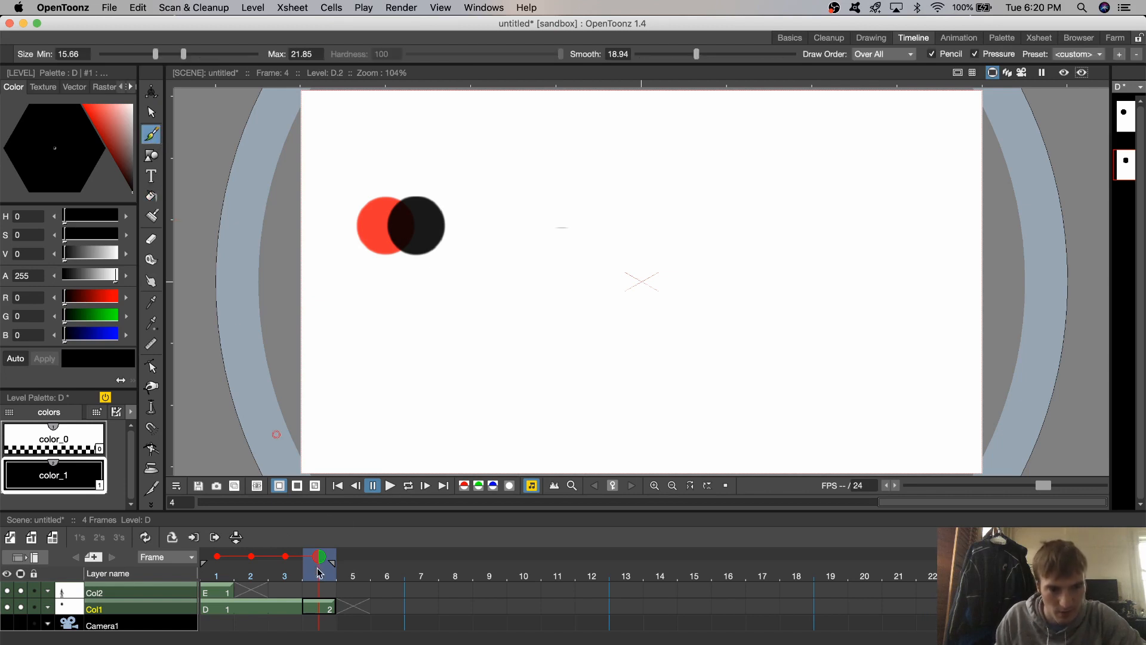
click(328, 591)
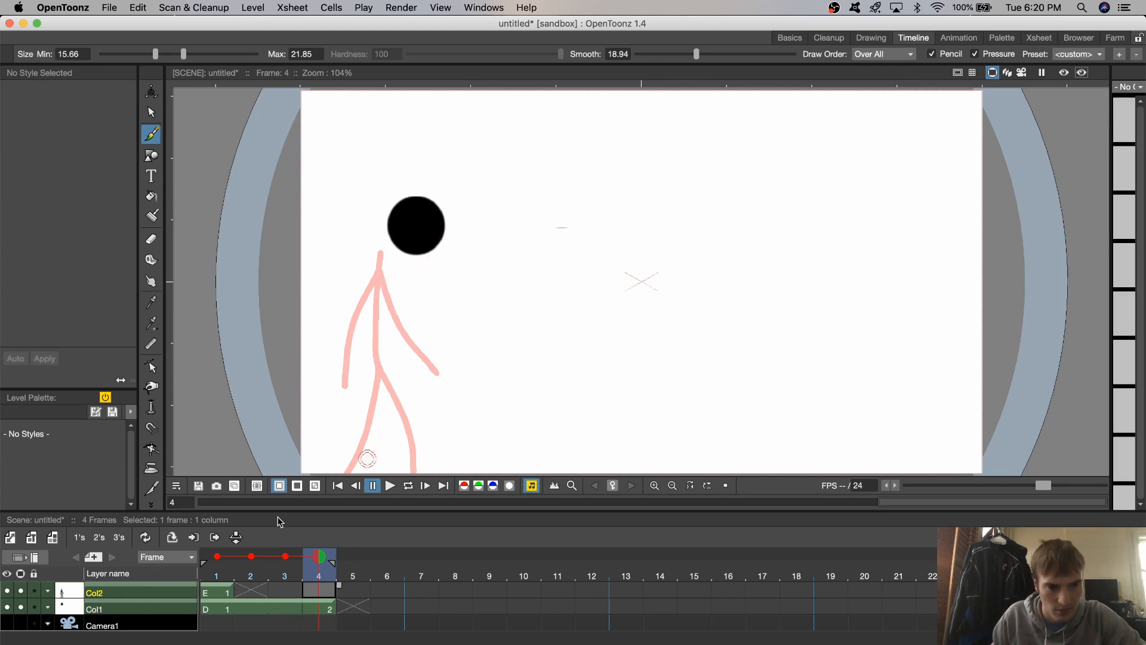
click(213, 610)
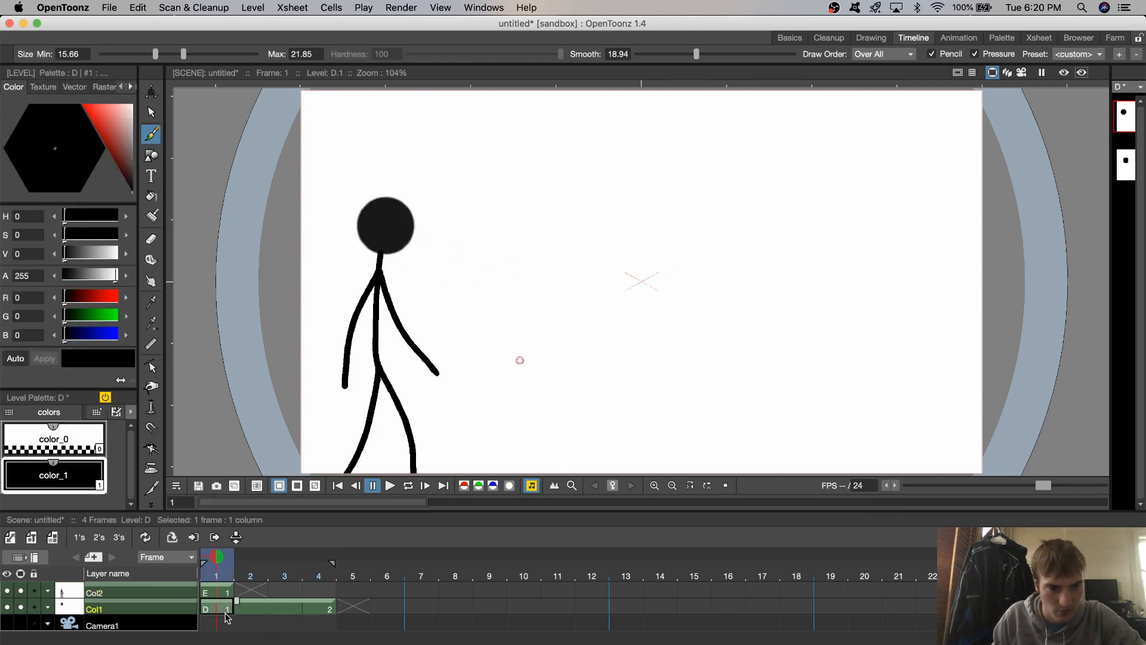
shift+click(327, 606)
click(321, 609)
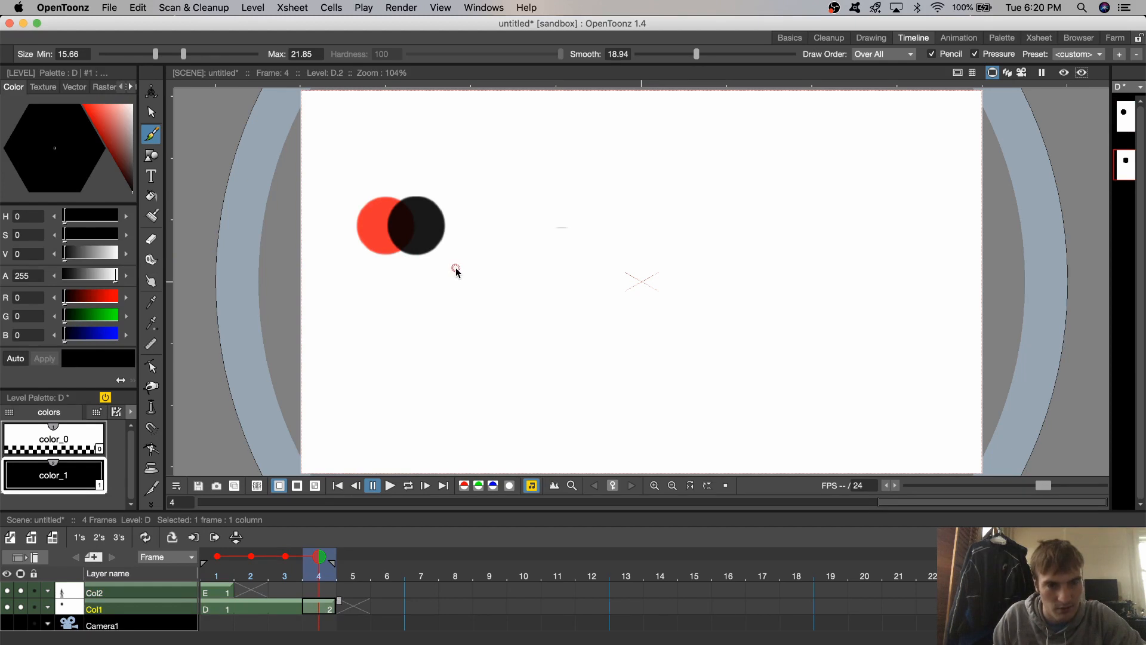
- Try to draw the body line down from the new head on frame 4 of Col2
click(329, 592)
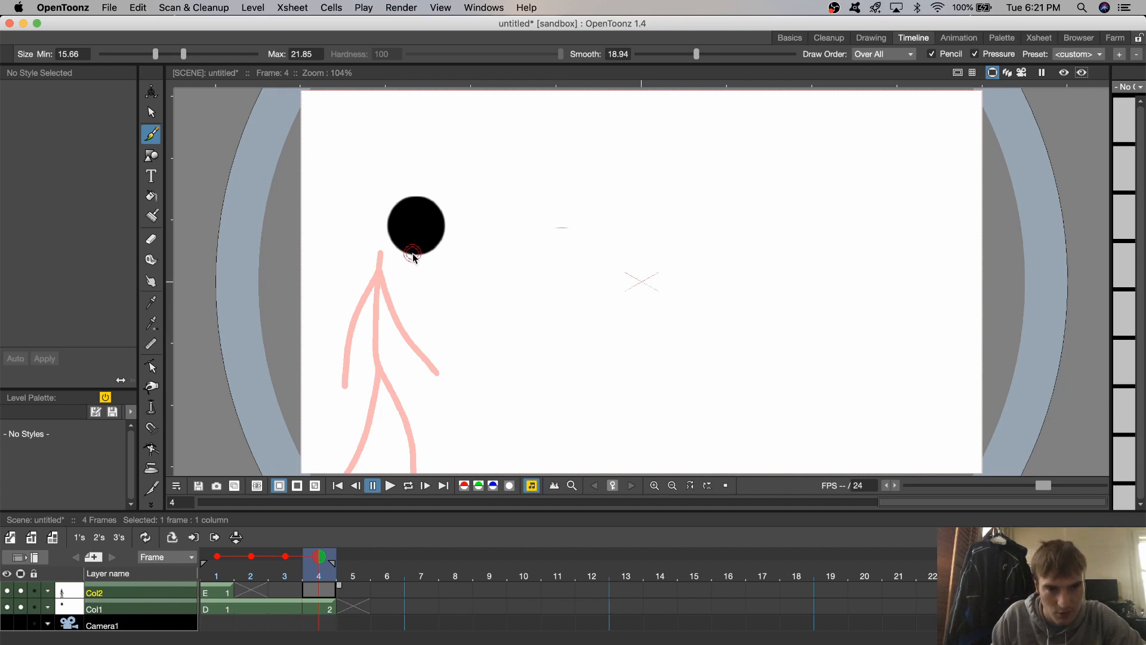
drag(412, 254, 411, 306)
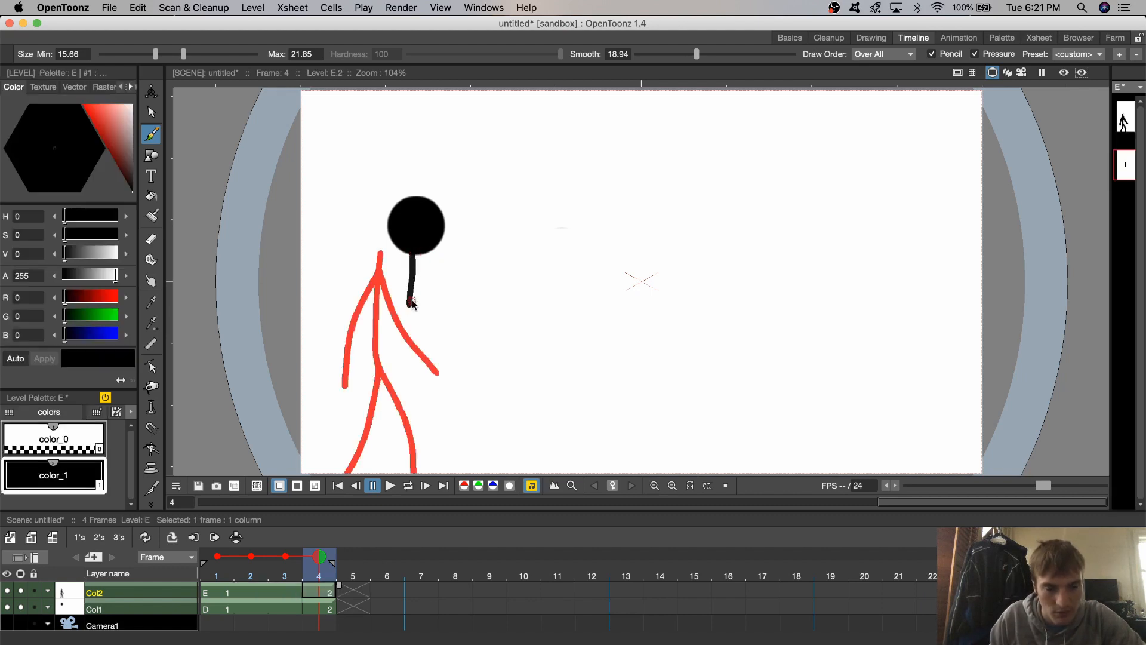
key(super+z)
drag(412, 254, 409, 267)
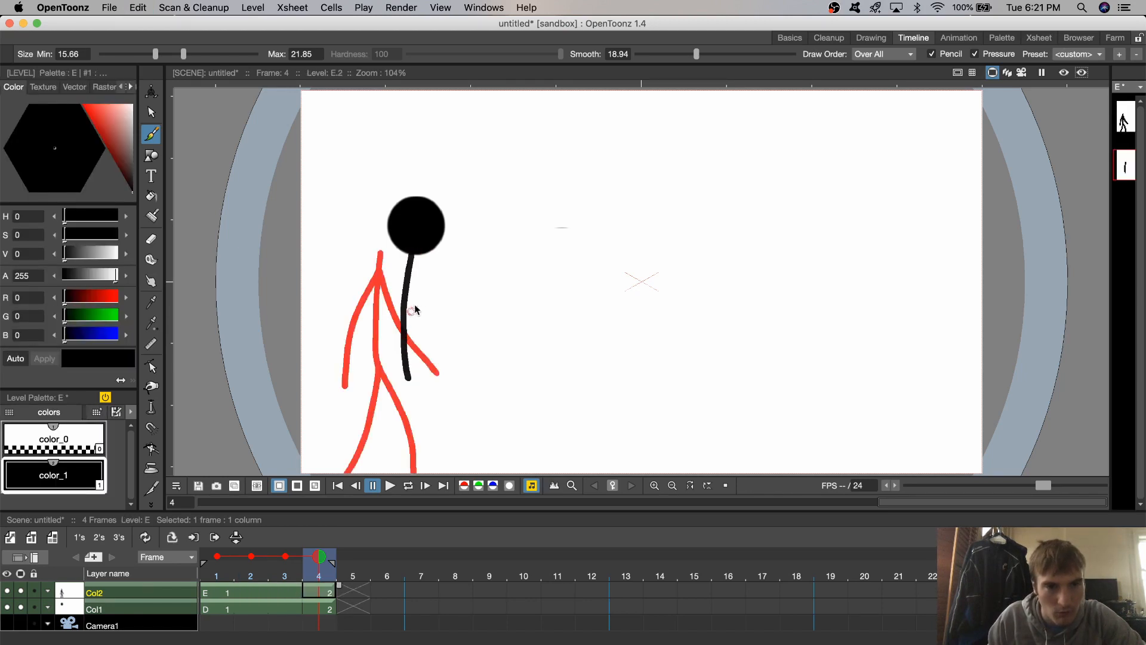
key(super+z)
drag(412, 254, 412, 310)
key(super+z)
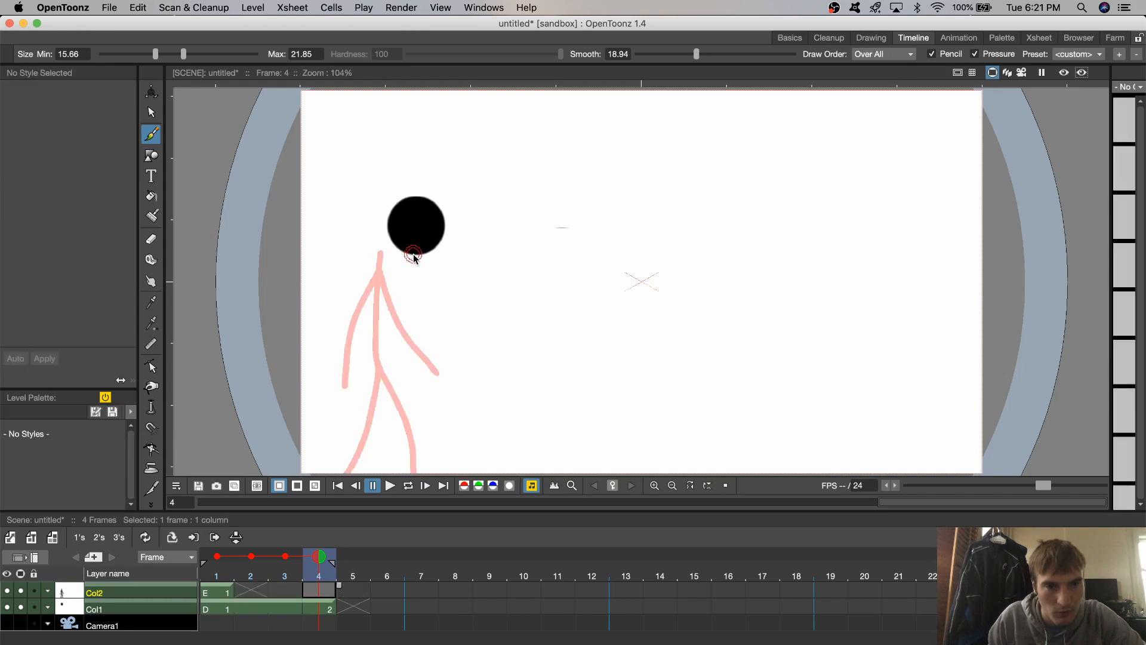
- Undo the filled head drawing on frame 4 of Col1
key(super+z)
key(super+z)
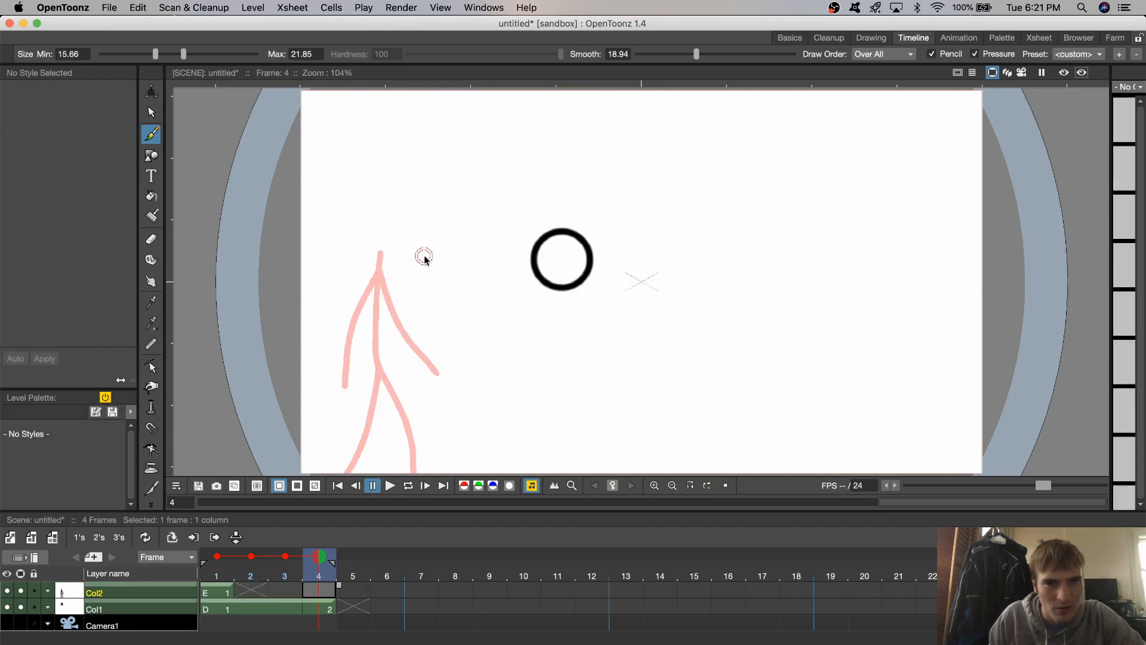
key(super+z)
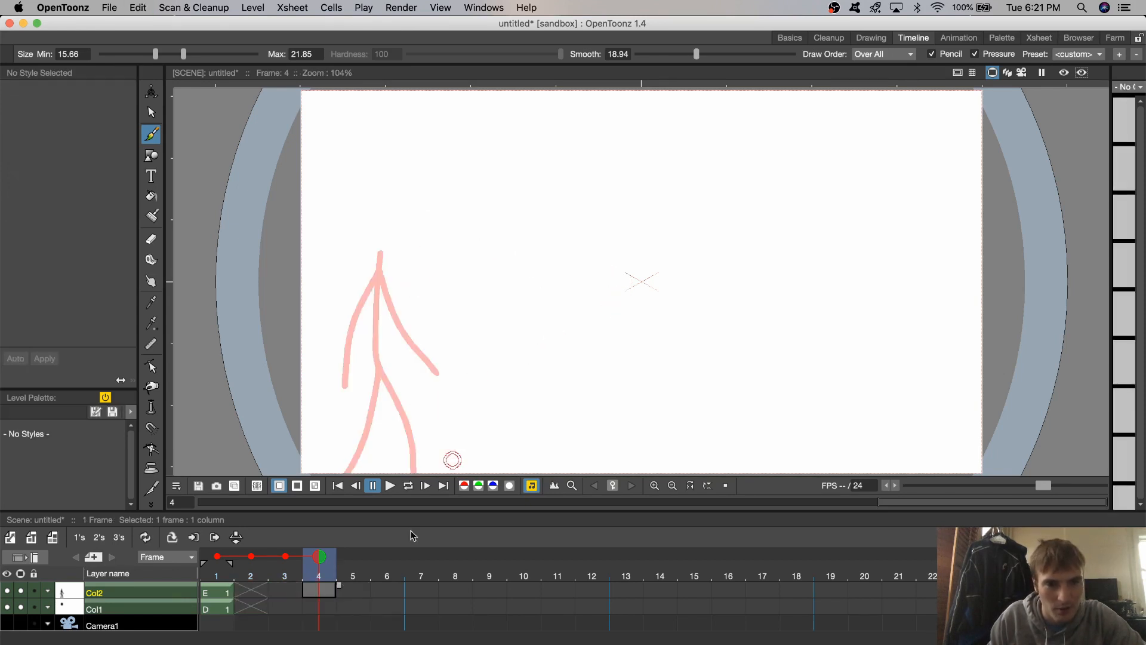
- Draw a new head-sized circle left of the canvas centre on frame 4 of Col1 and fill it black
click(313, 608)
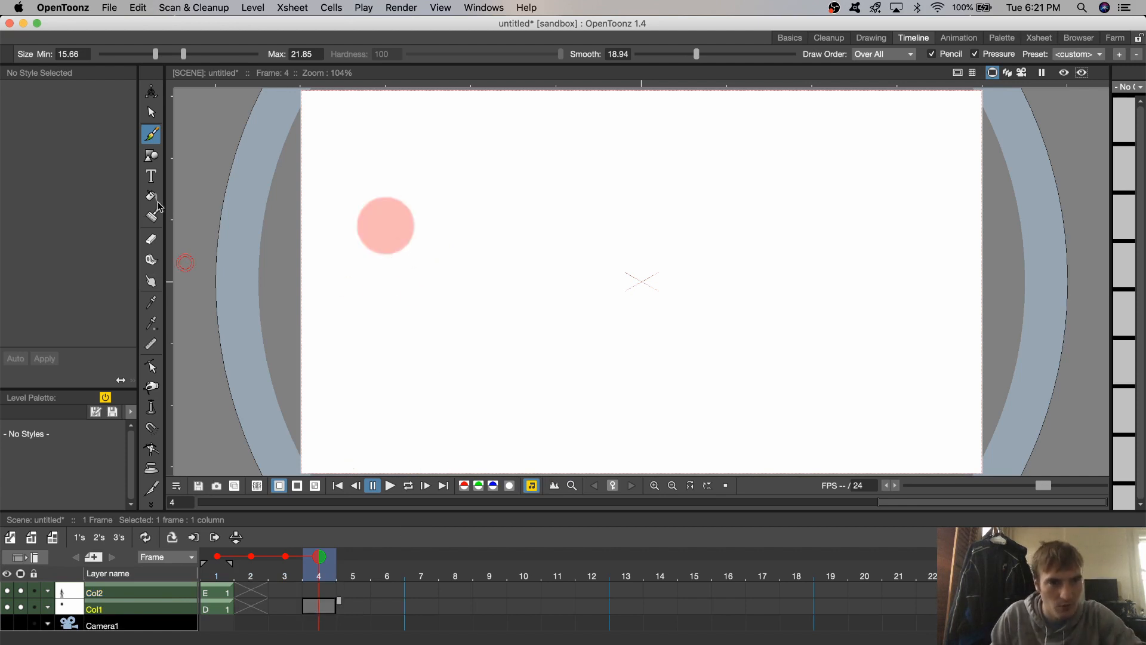
key(g)
mouse_move(573, 261)
mouse_down()
mouse_move(478, 227)
mouse_move(545, 302)
mouse_move(537, 259)
mouse_move(550, 274)
mouse_up()
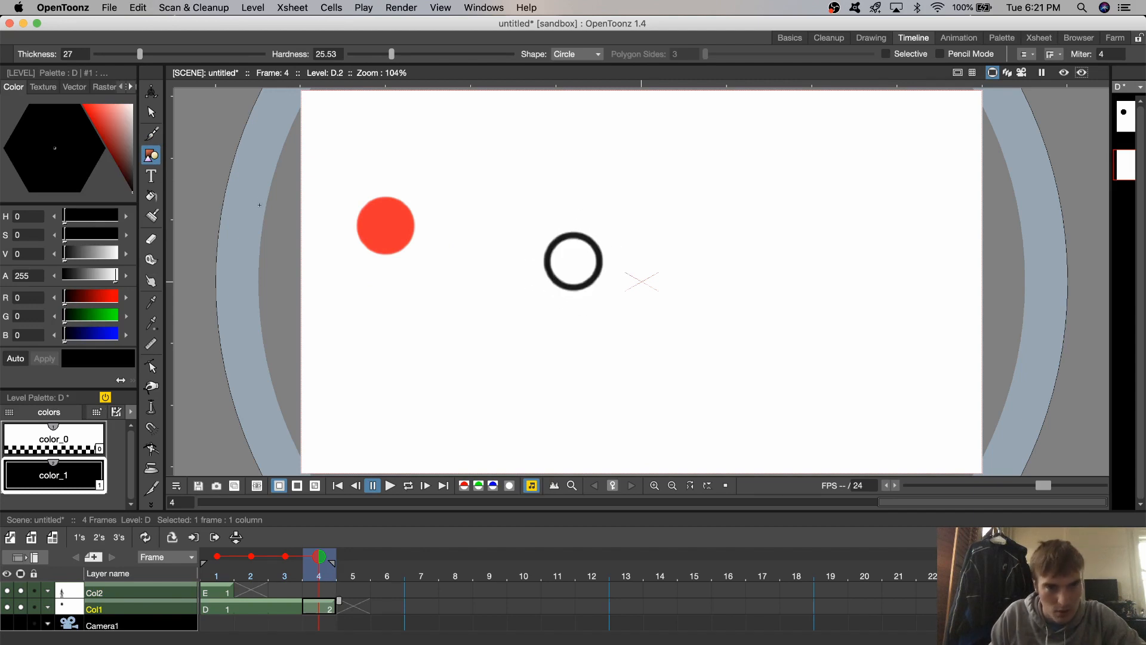
click(151, 195)
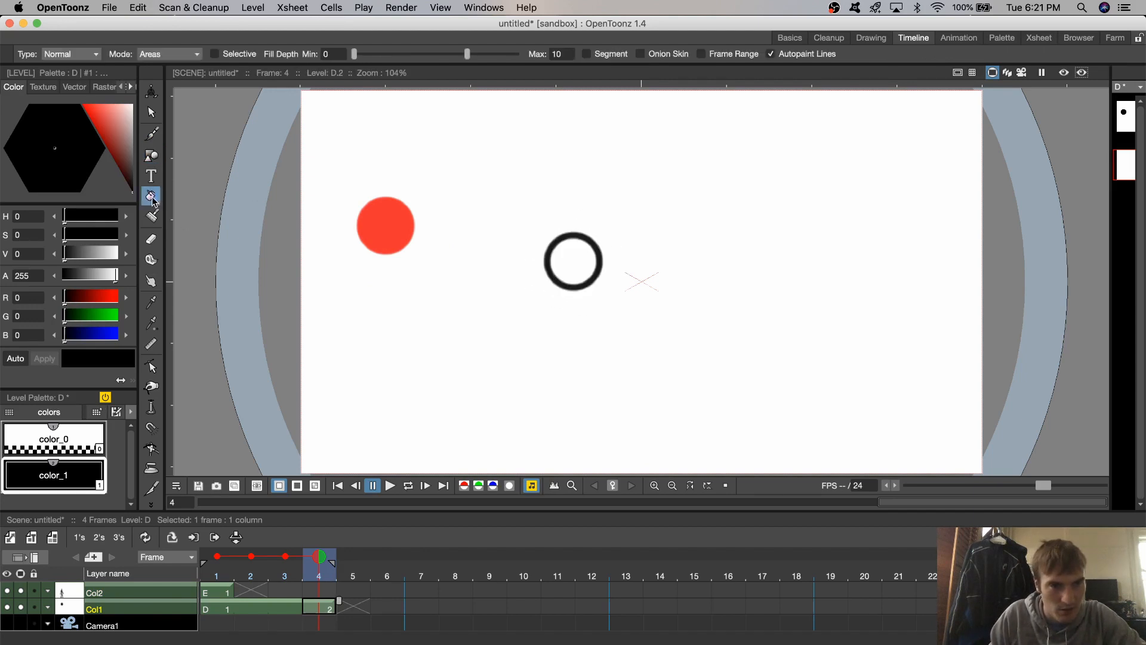
click(573, 263)
- Move the filled head to sit slightly ahead of the red onion-skin head, and select frame 4 of Col2
key(s)
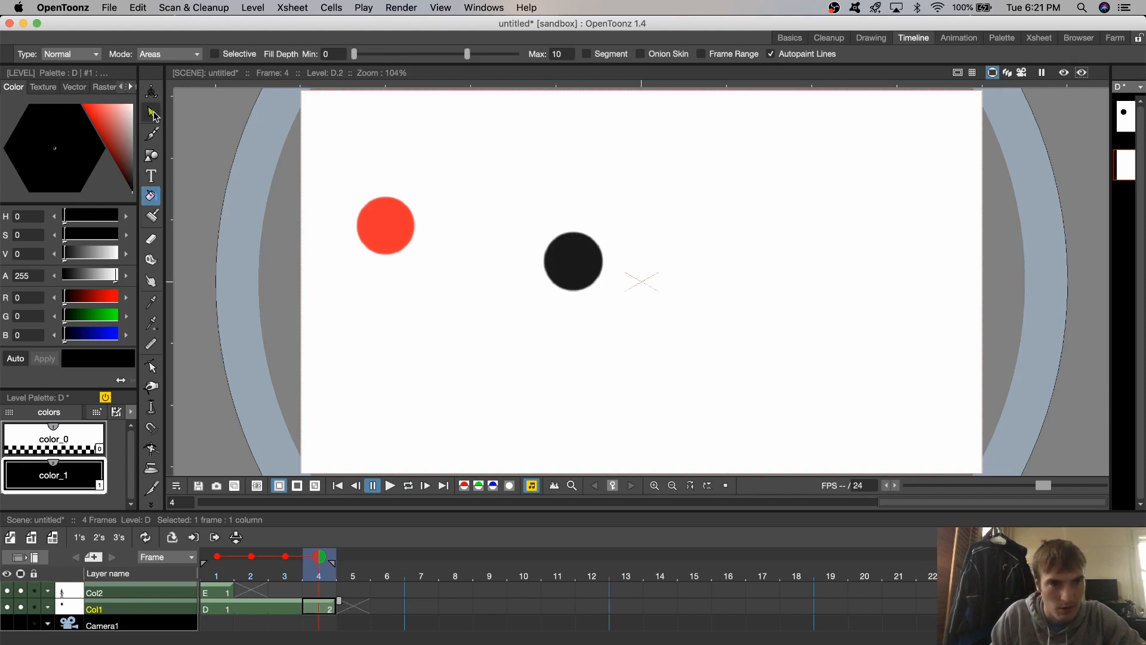
click(566, 250)
drag(567, 250, 395, 219)
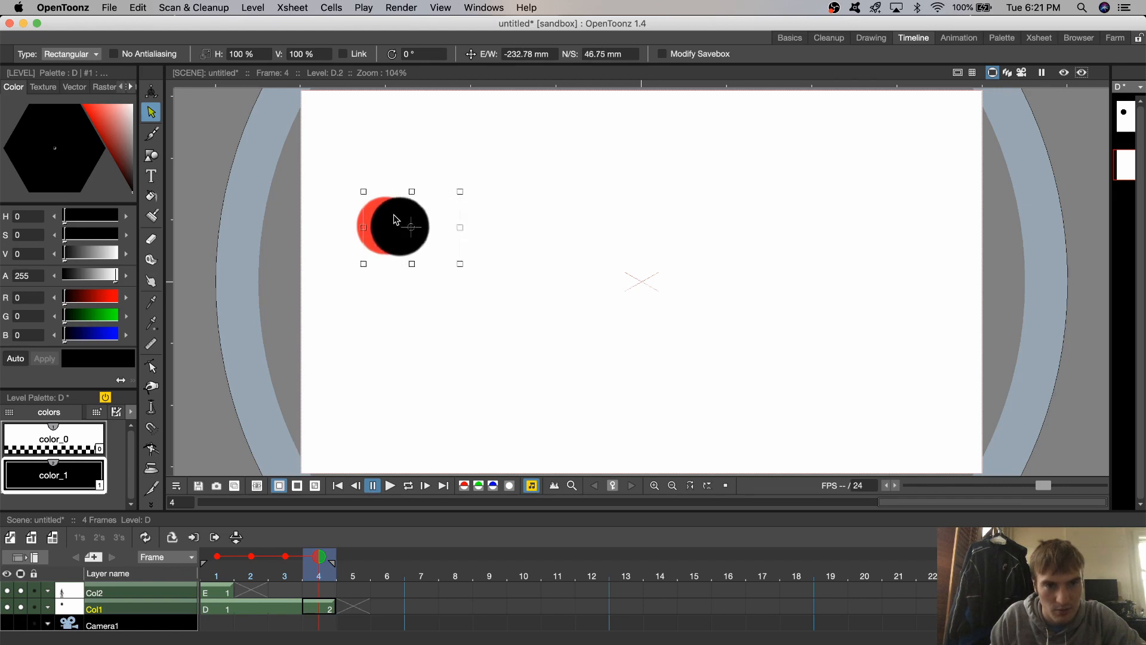
click(330, 590)
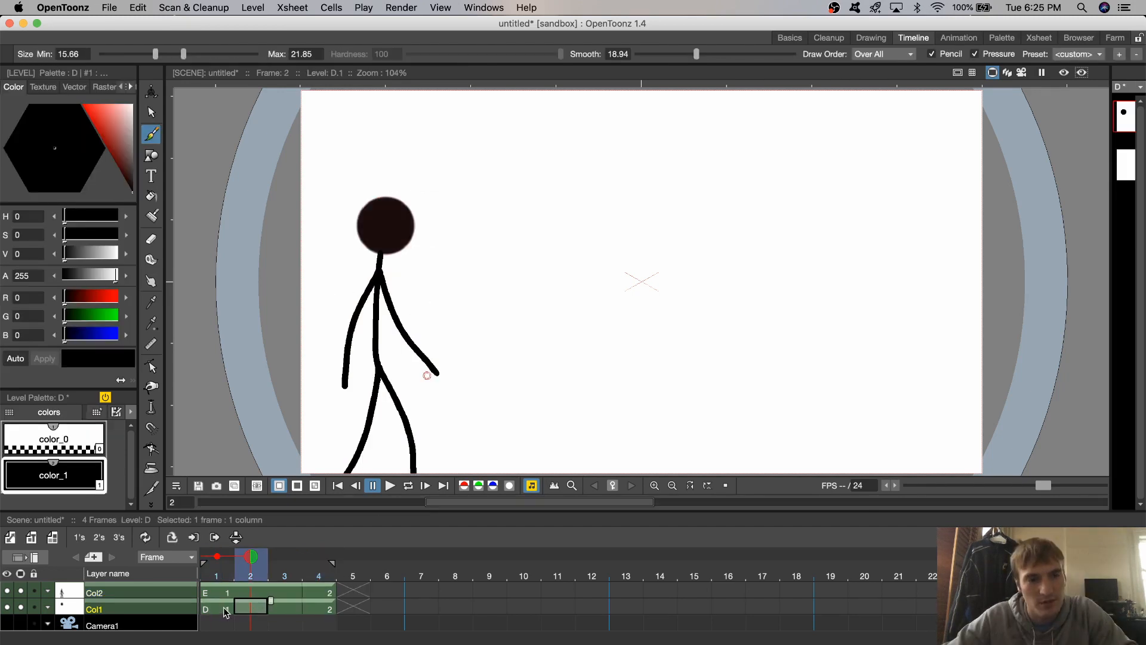
- Step forward to frame 4 and back to frame 1 to compare the figure's two poses
key(Right)
key(Right)
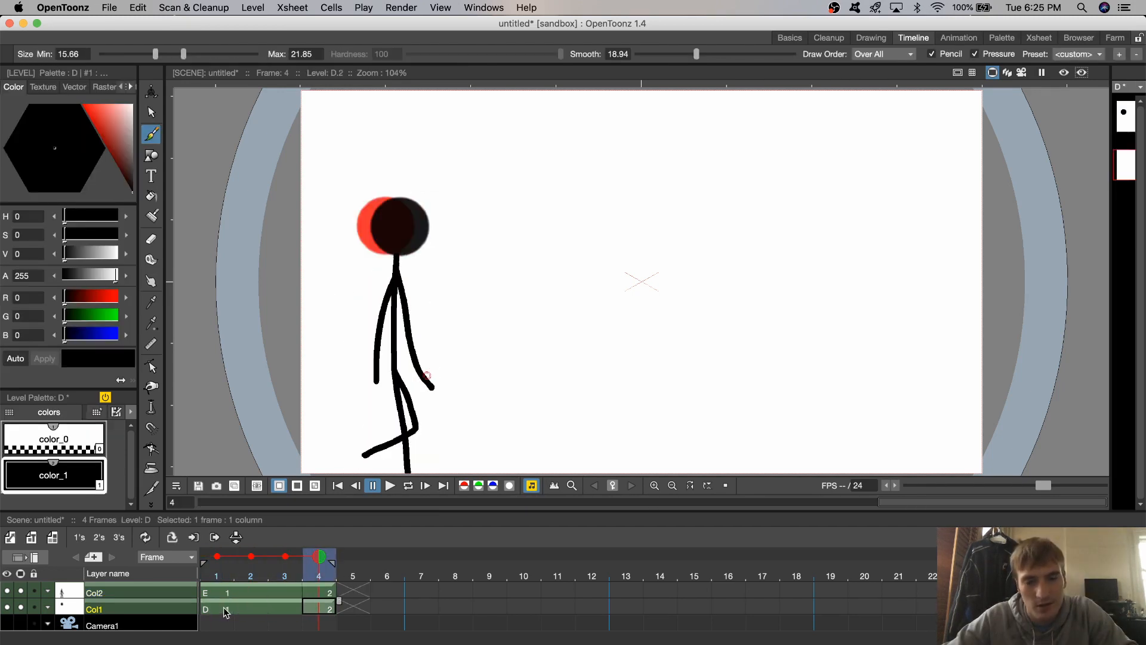
key(Left)
key(Left)
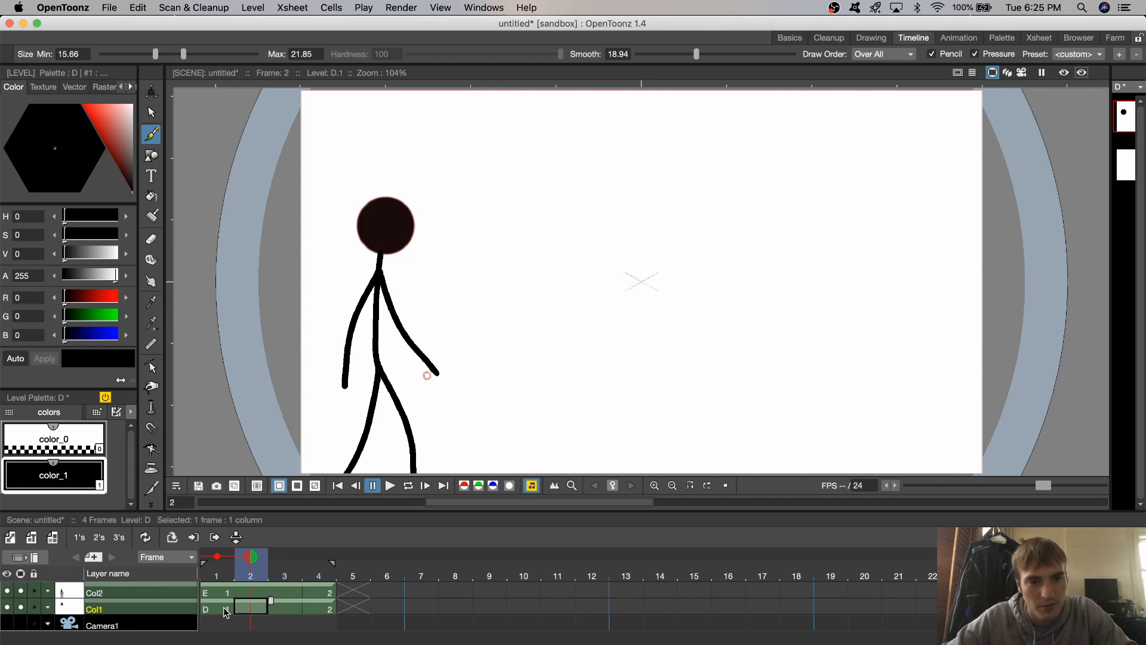
key(Left)
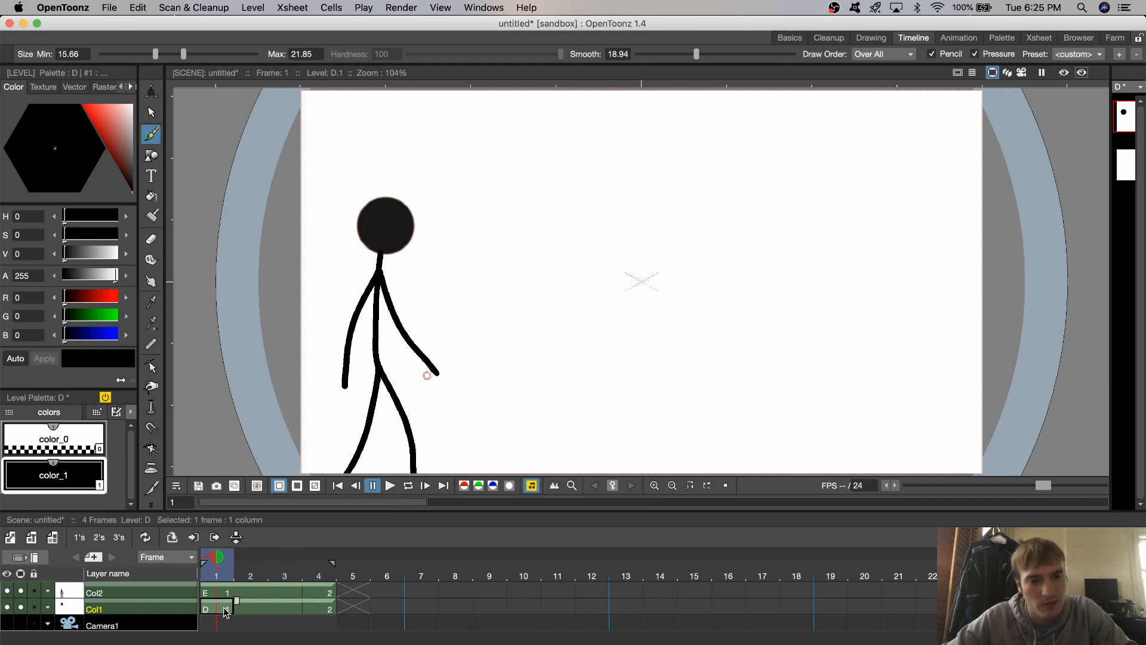
- Play the four-frame animation from frame 1 to review the figure's motion
click(389, 485)
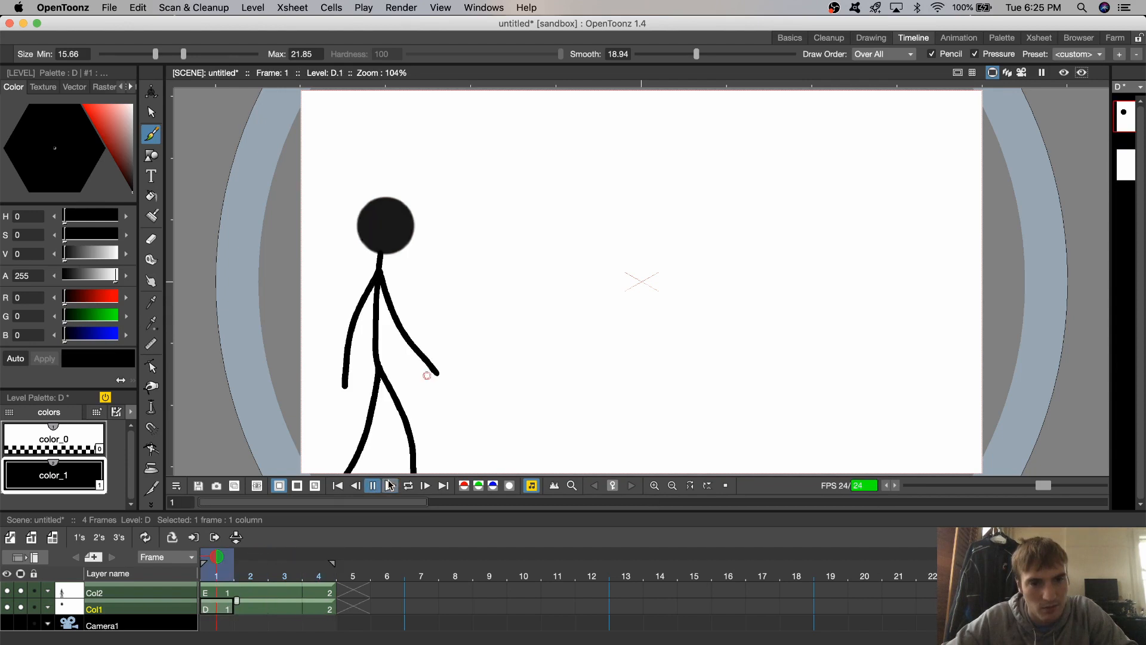
click(390, 485)
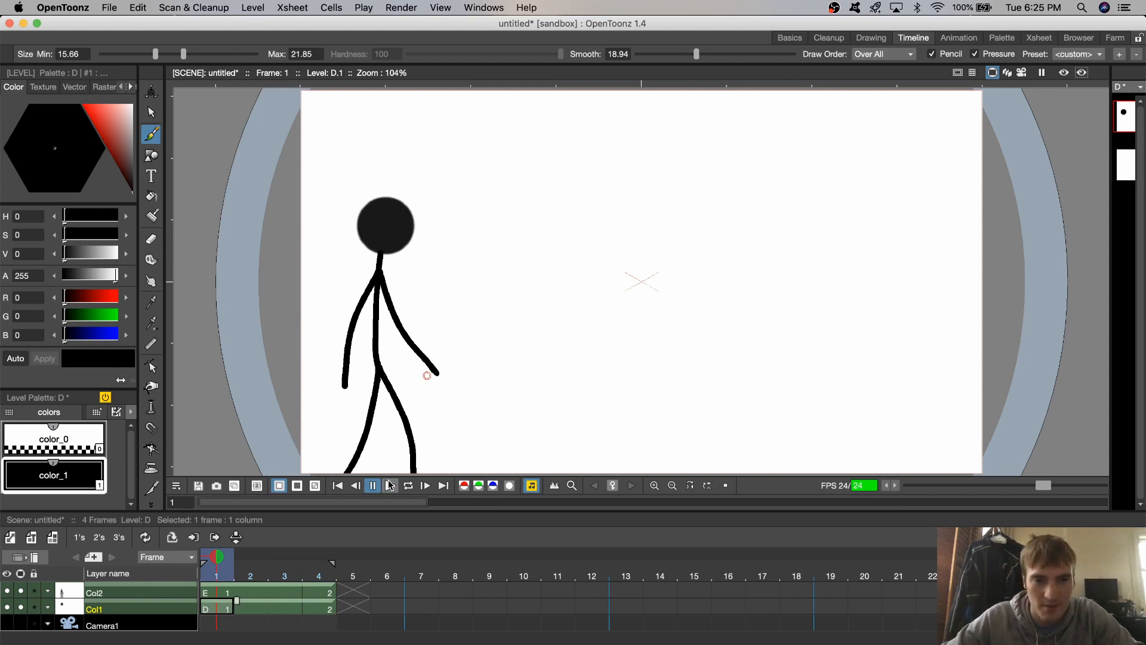
click(390, 485)
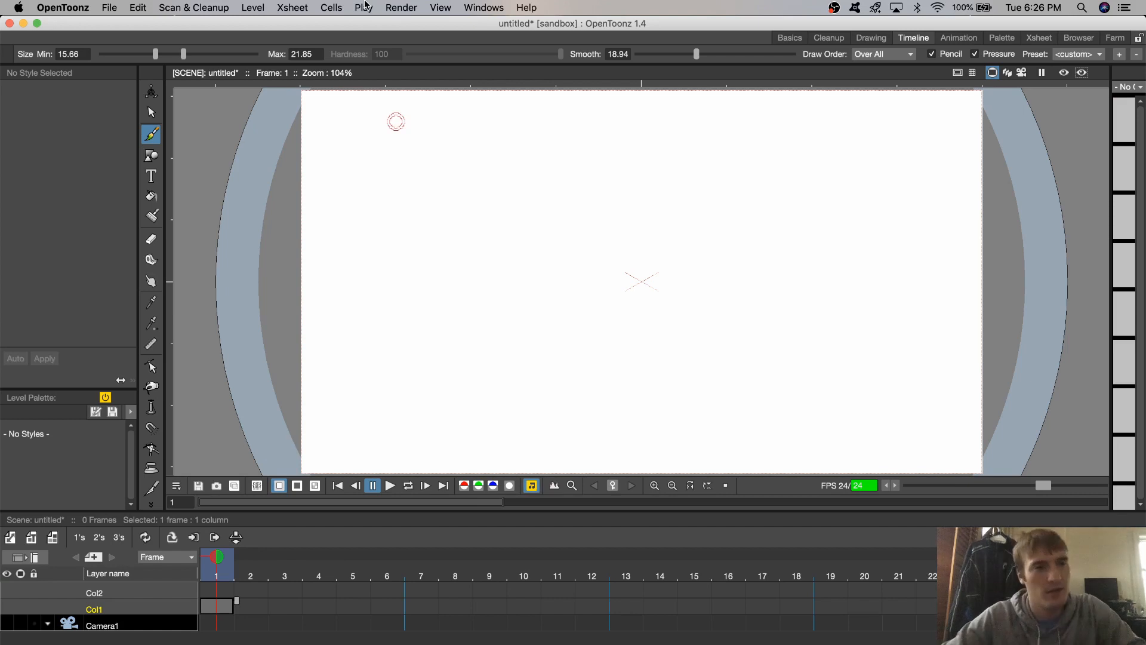
- Draw a circle filled with black on frame 1 of the empty Col1 and move it toward the canvas's upper-left area
click(151, 156)
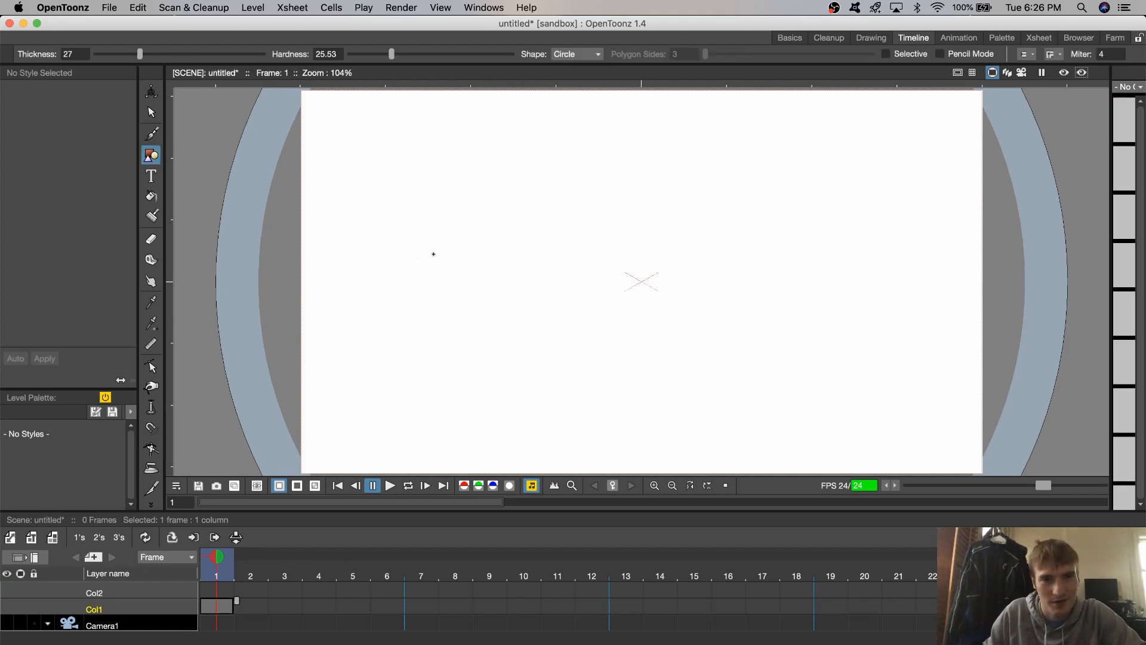
mouse_move(537, 245)
mouse_down()
mouse_move(409, 199)
mouse_move(519, 294)
mouse_move(496, 231)
mouse_move(509, 235)
mouse_up()
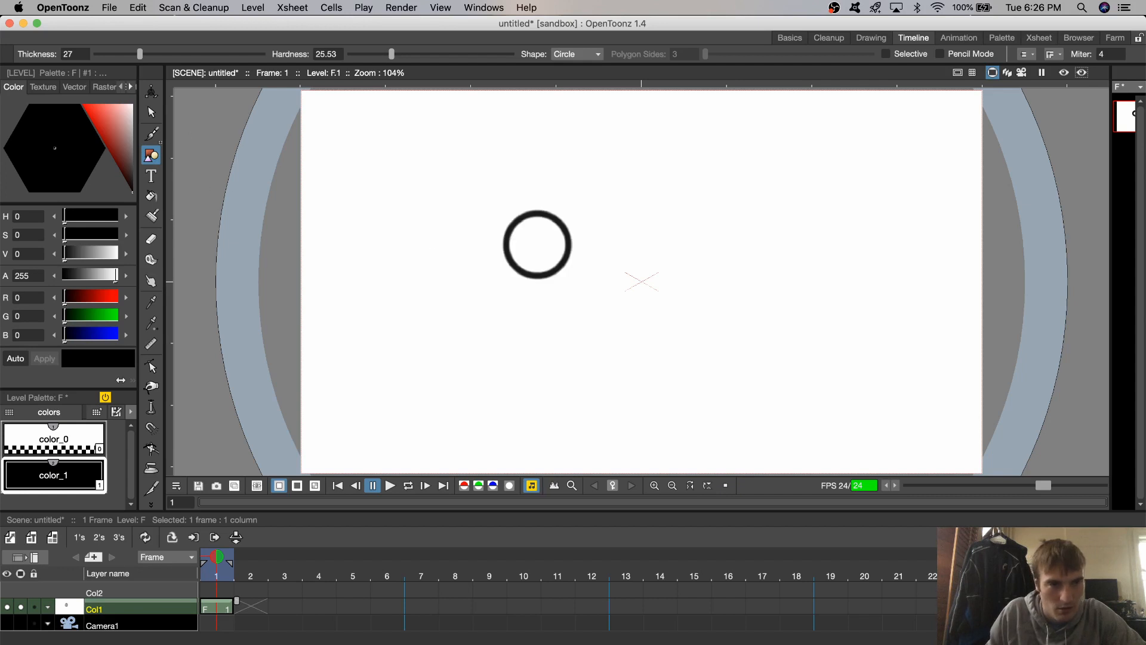
key(f)
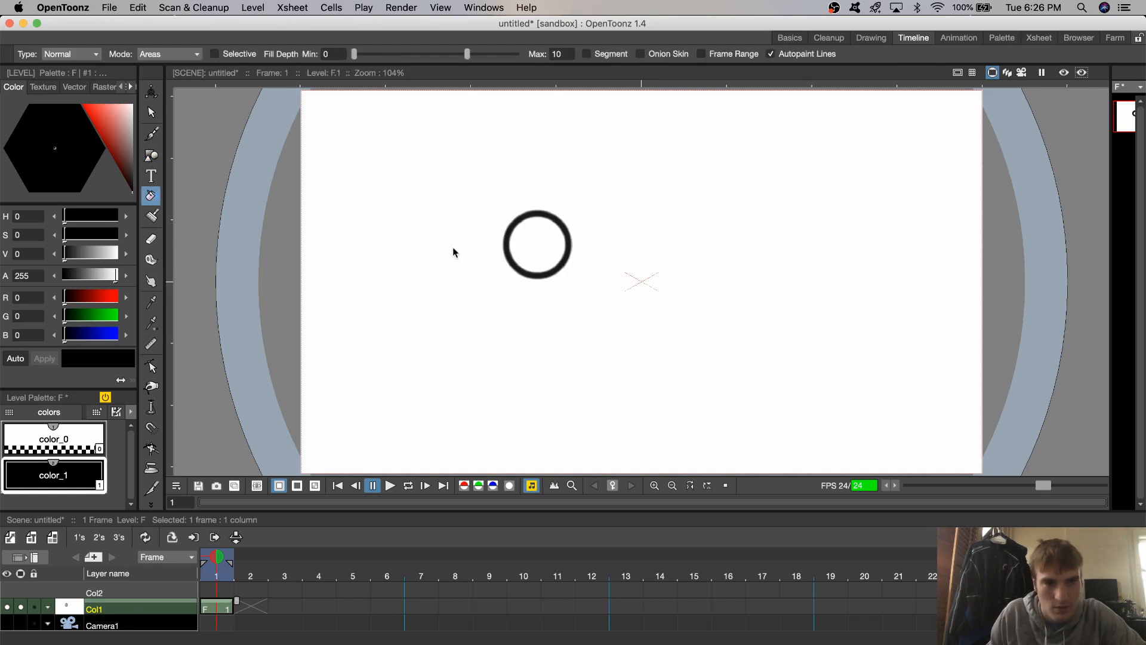
click(151, 111)
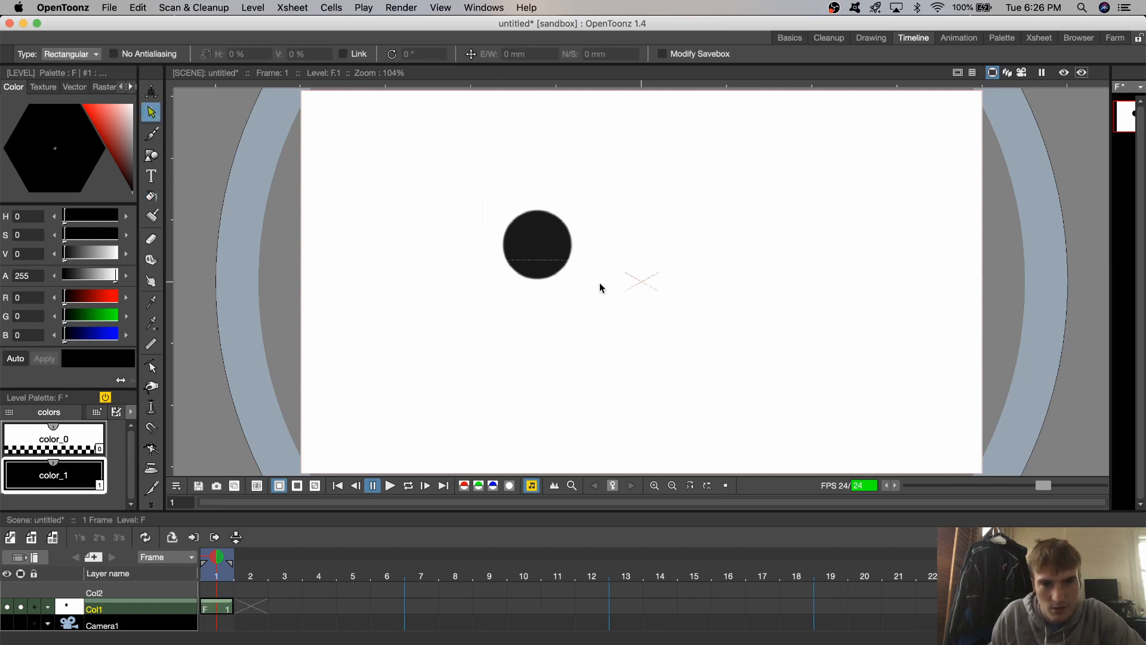
drag(562, 248, 466, 206)
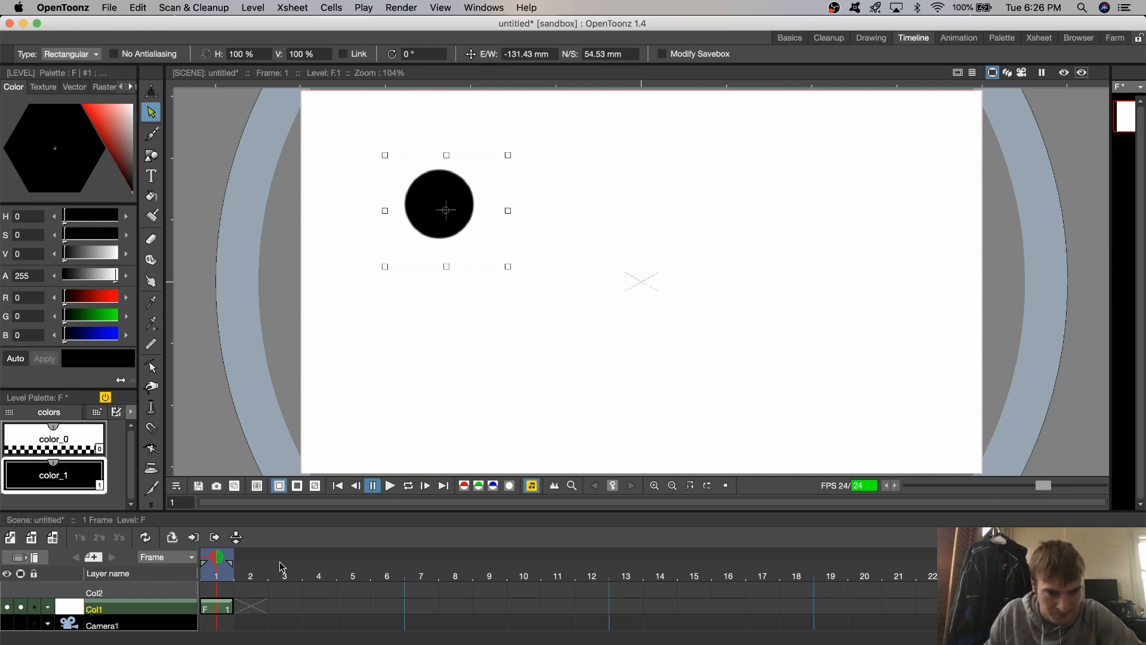
- Set the Geometric tool's shape to Line and select frame 1 of Col2
click(229, 590)
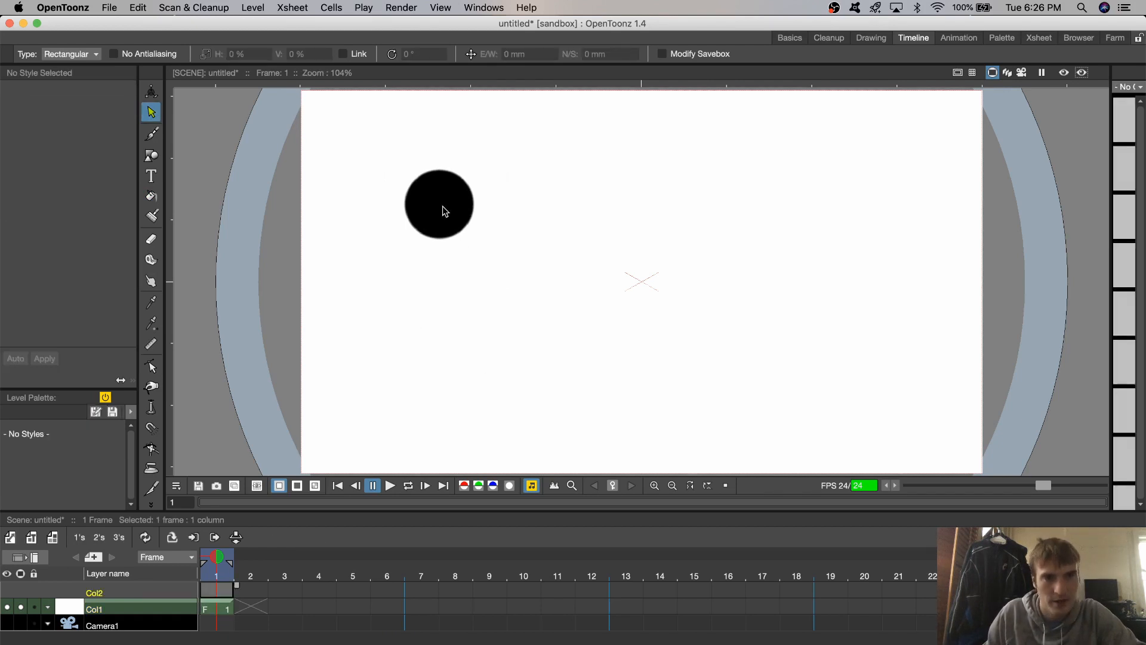
click(147, 156)
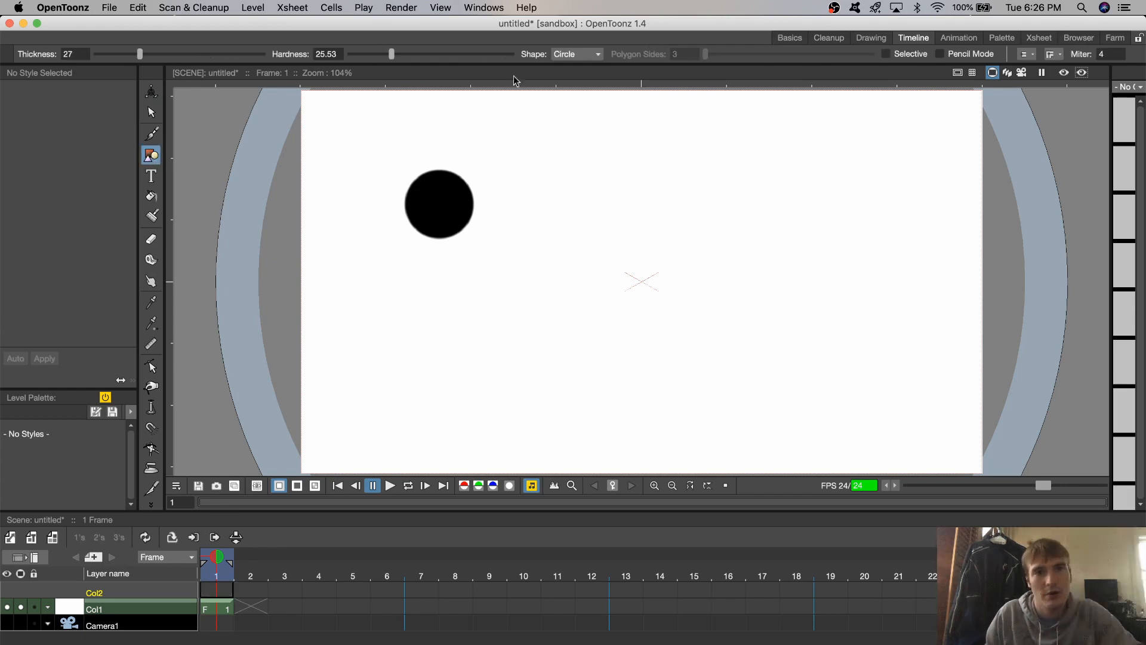
click(591, 57)
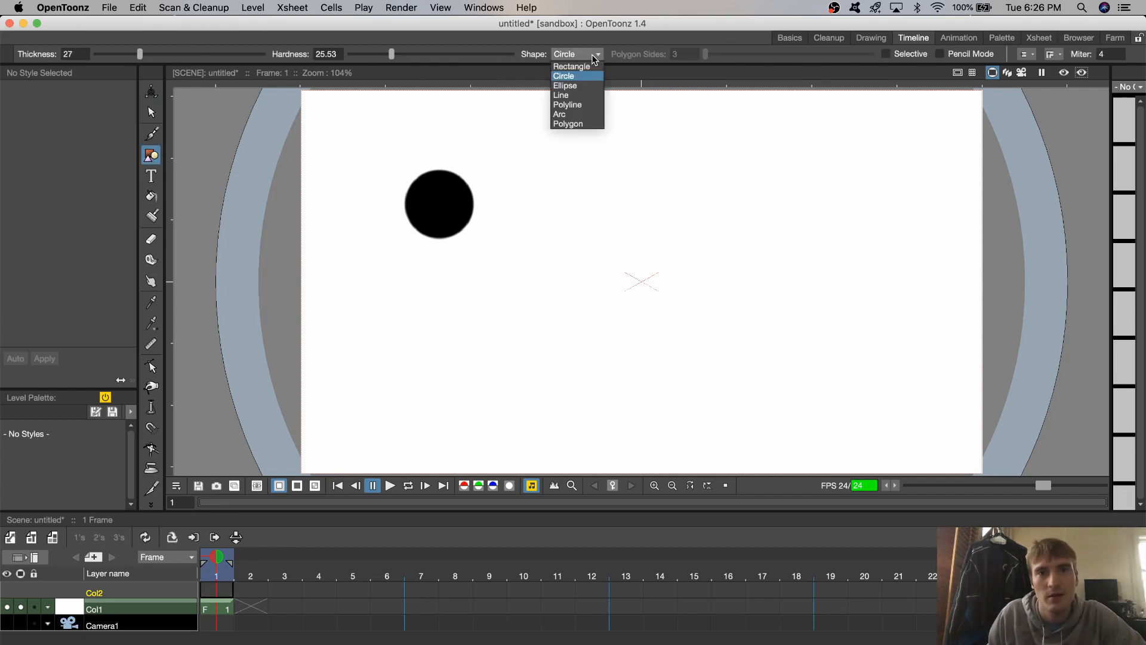
click(565, 95)
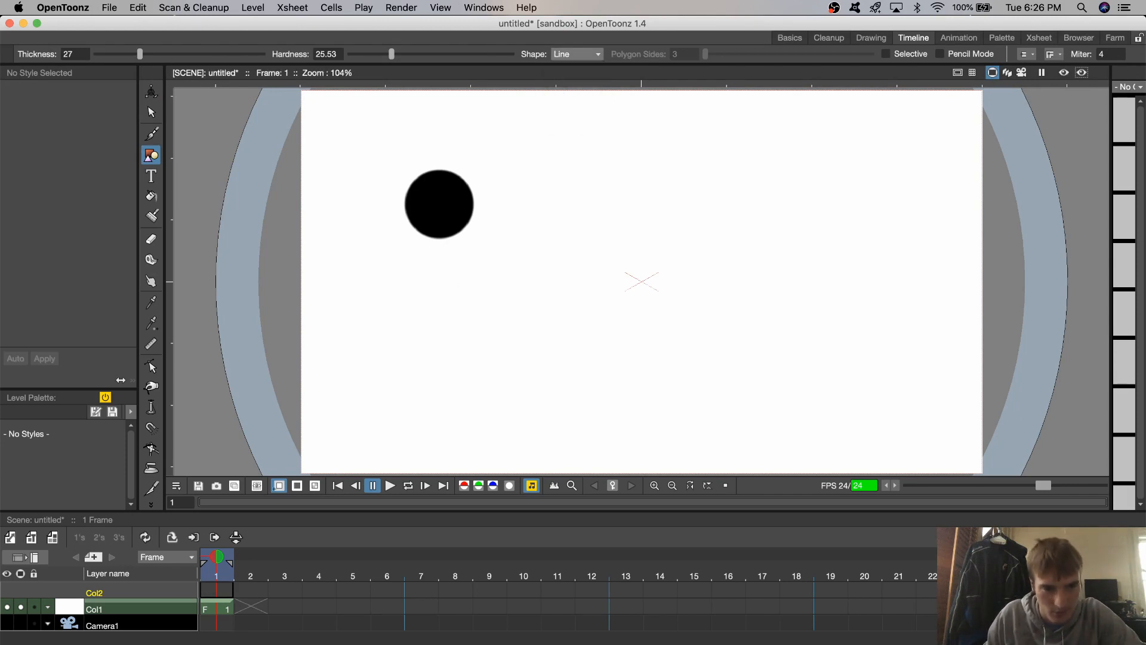
click(221, 591)
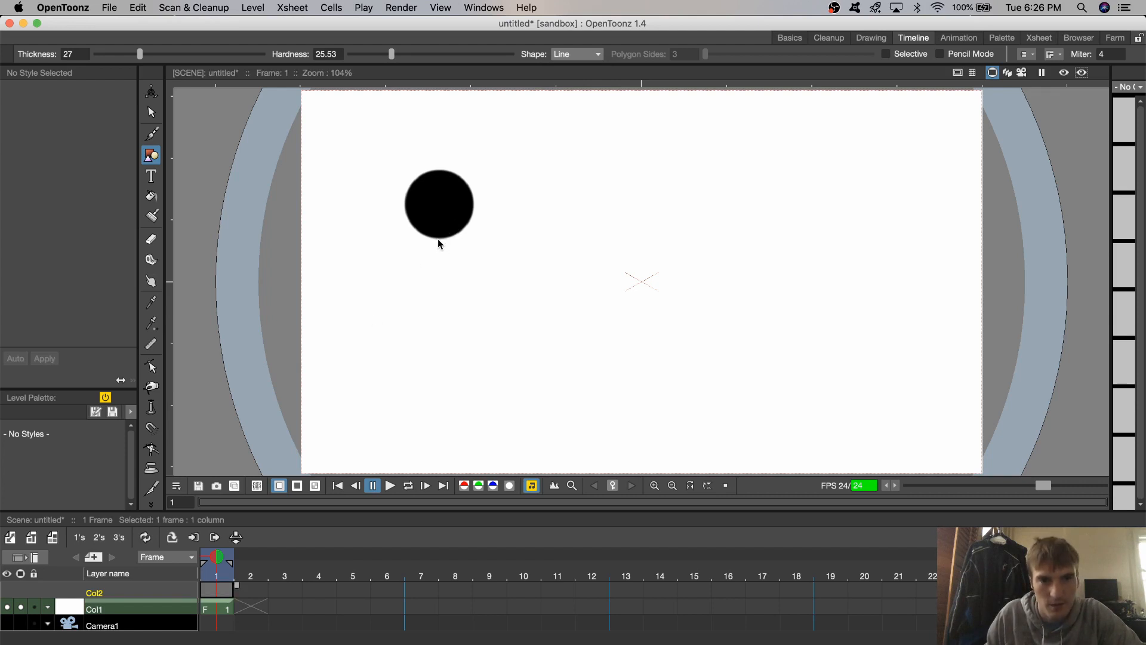
- Draw a vertical black line for the torso on frame 1 of Col2 and move it directly beneath the head
mouse_move(439, 245)
mouse_down()
mouse_move(549, 261)
mouse_move(438, 258)
mouse_move(532, 366)
mouse_move(552, 366)
mouse_up()
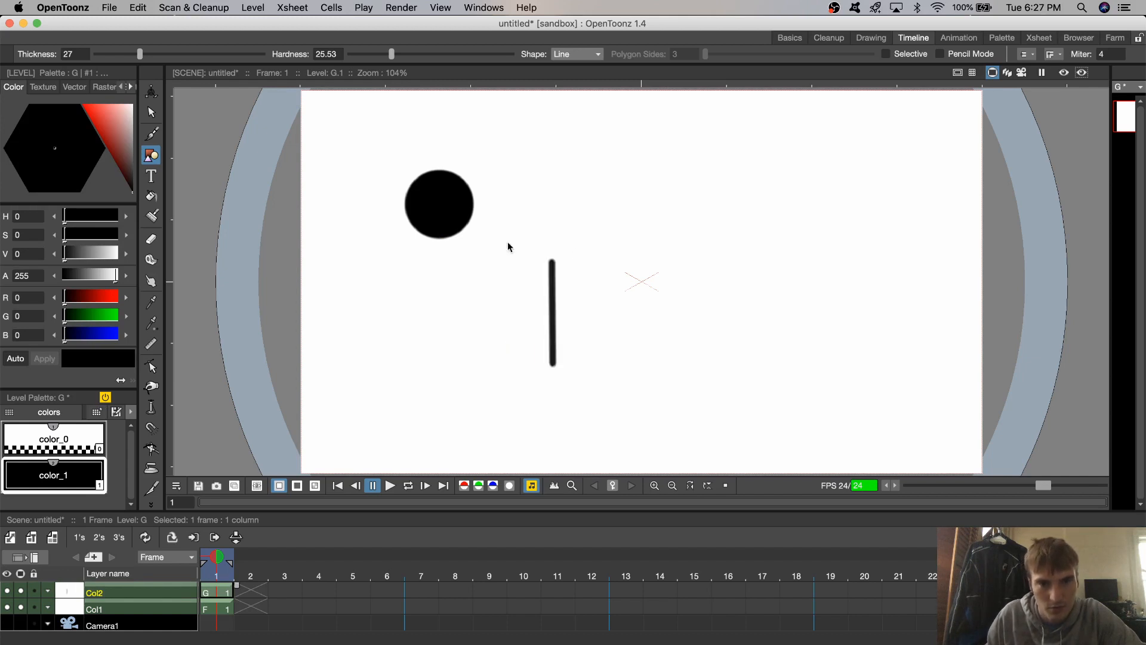
key(super+z)
drag(555, 250, 555, 250)
drag(561, 321, 602, 375)
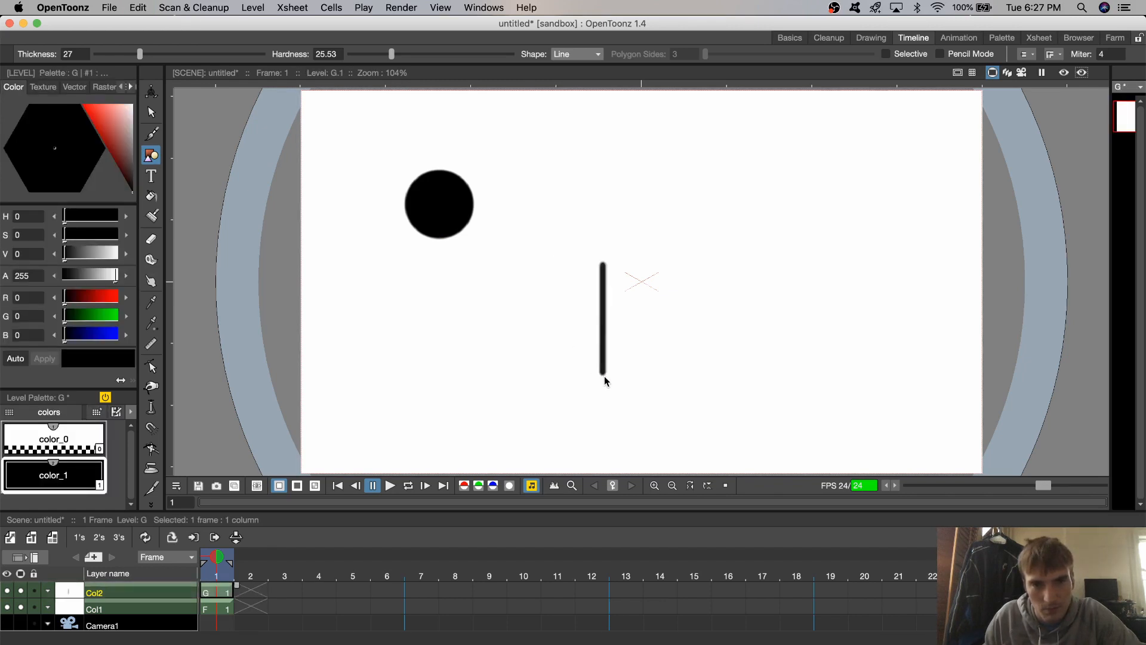
click(150, 112)
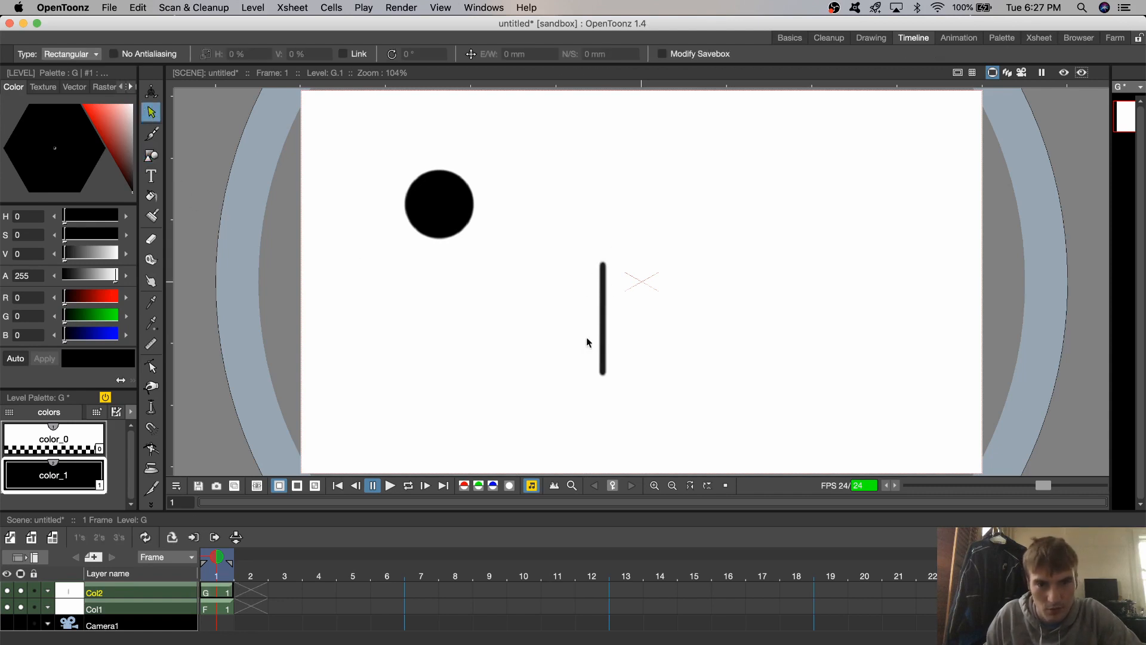
drag(584, 393, 582, 394)
mouse_move(601, 300)
mouse_down()
mouse_move(453, 292)
mouse_move(438, 270)
mouse_up()
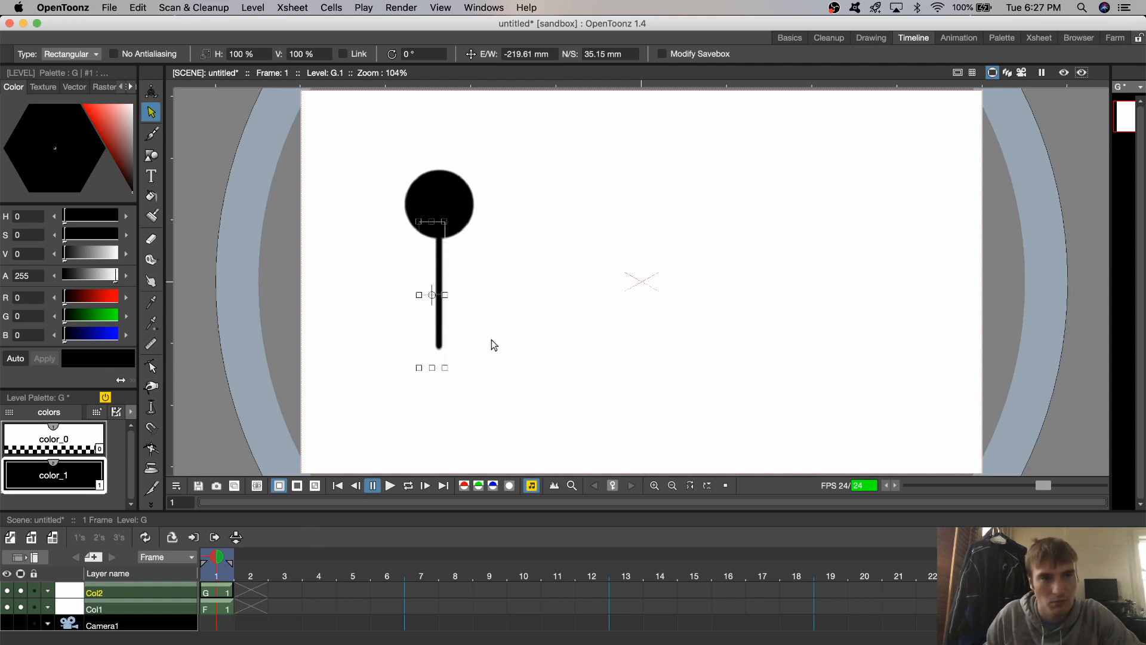
- Insert a new column above Col2 and draw a short slanted upper-arm line on its frame 1
right_click(162, 591)
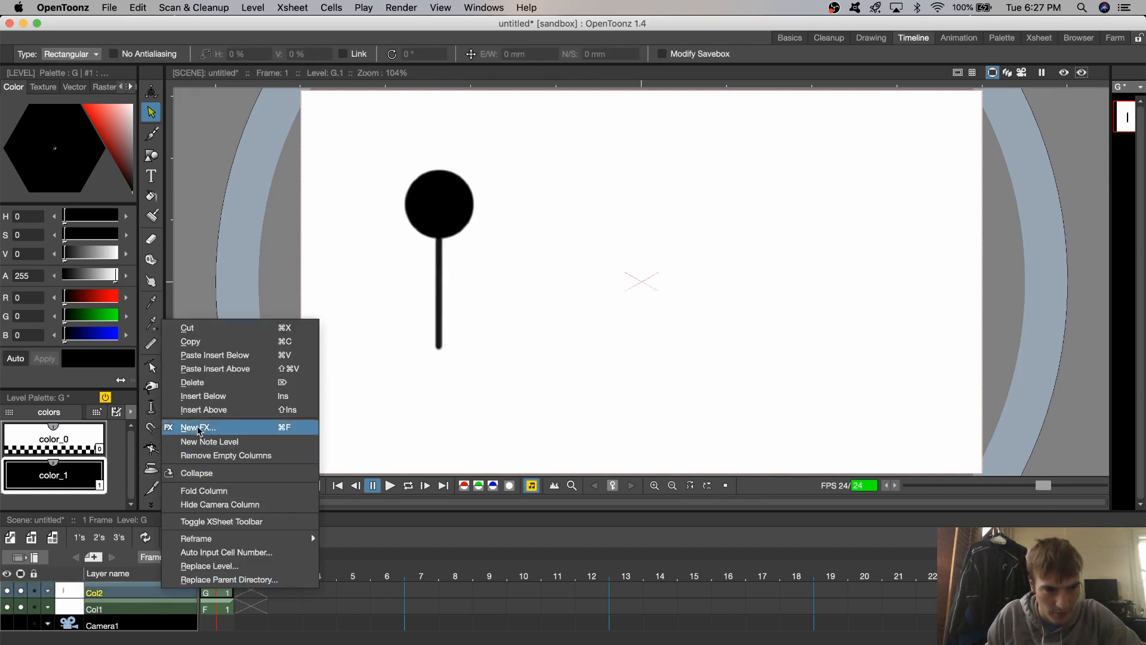
click(210, 405)
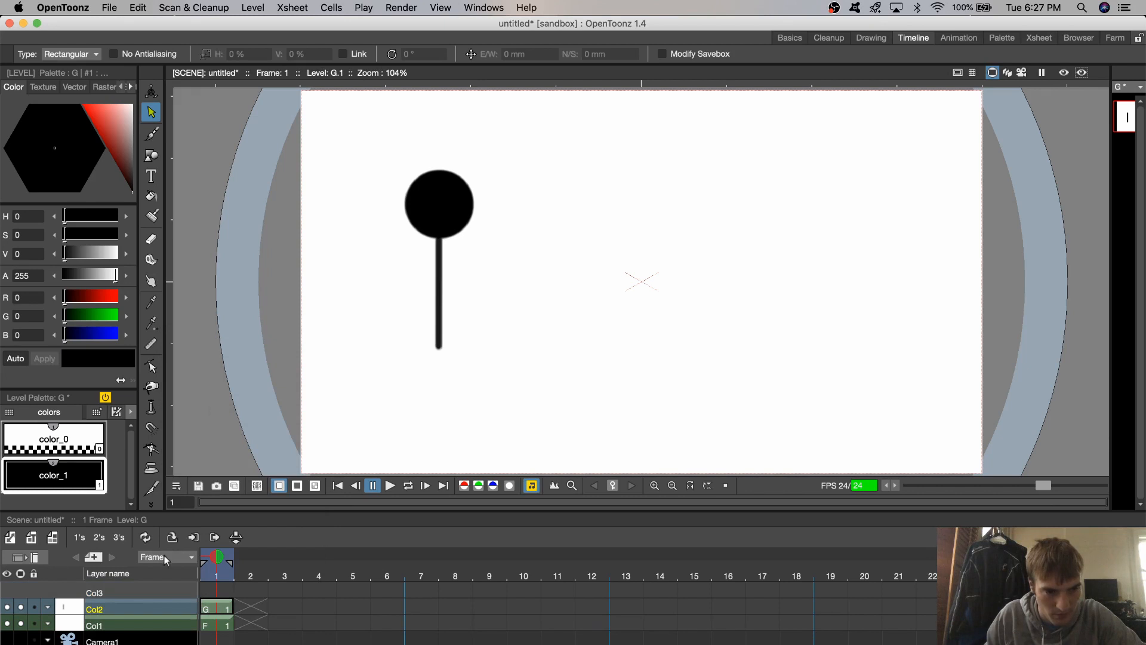
click(221, 590)
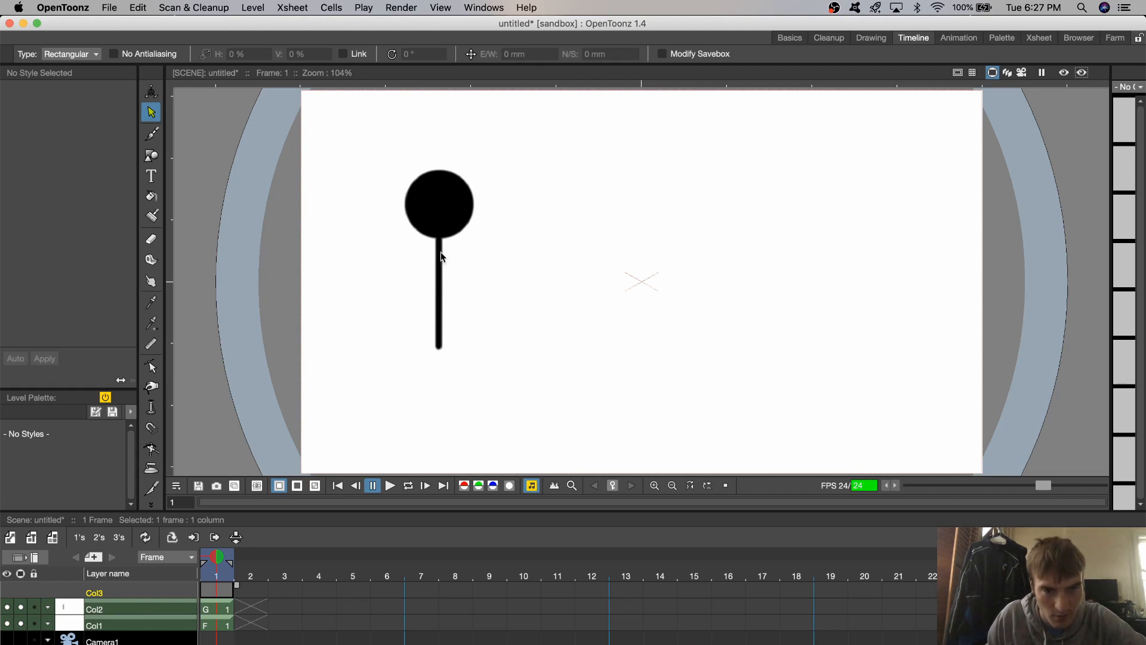
click(156, 156)
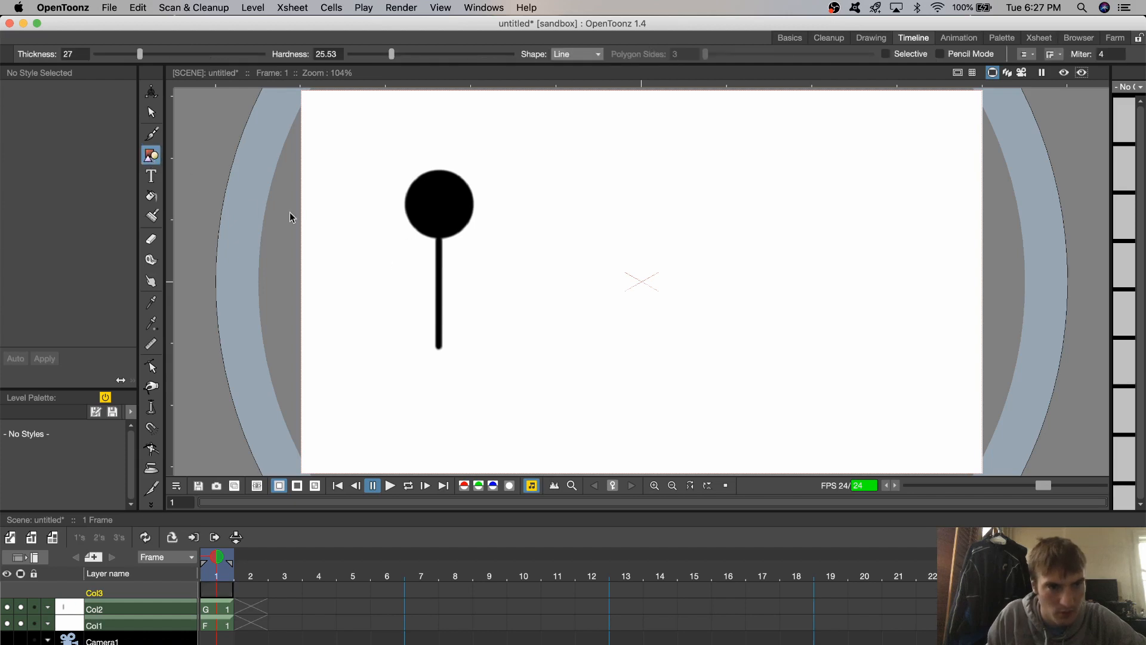
mouse_move(438, 254)
mouse_down()
mouse_move(421, 264)
mouse_move(428, 274)
mouse_move(465, 270)
mouse_move(486, 236)
mouse_up()
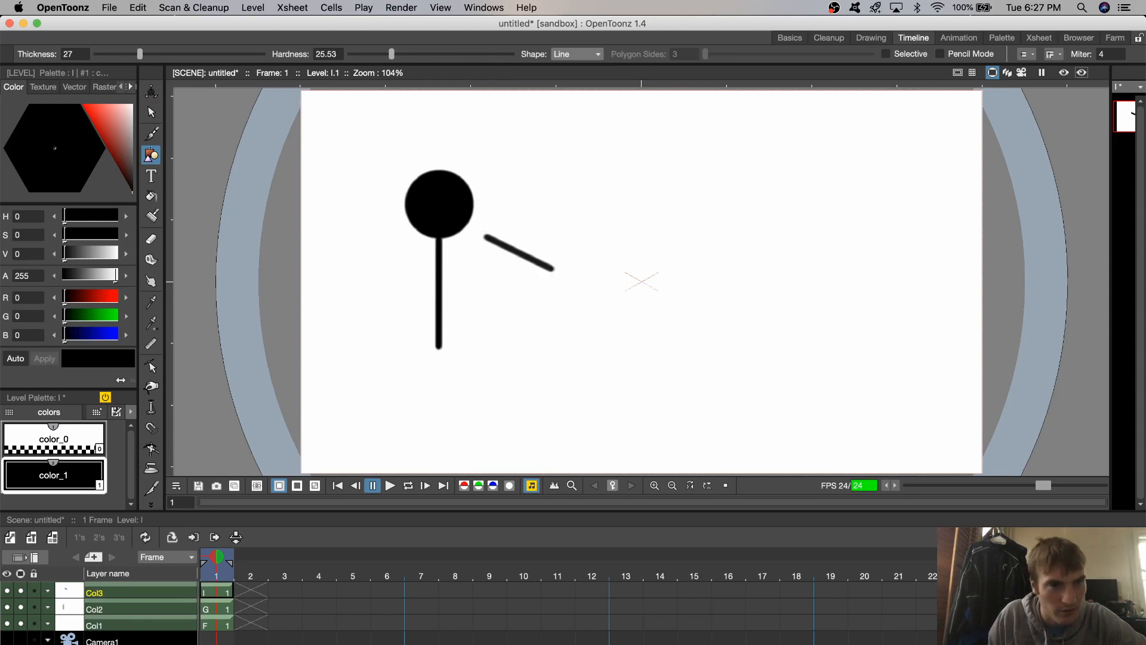
- Move the slanted upper-arm line so its upper end joins the torso just below the head
click(151, 111)
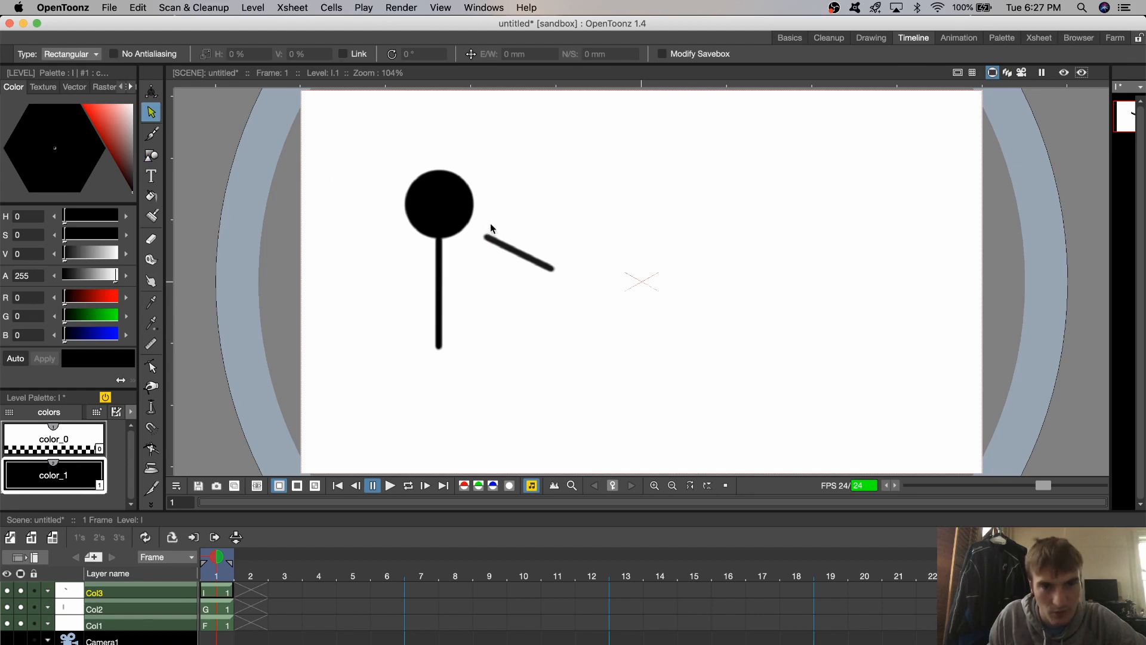
click(531, 268)
drag(511, 248, 495, 258)
key(ctrl+z)
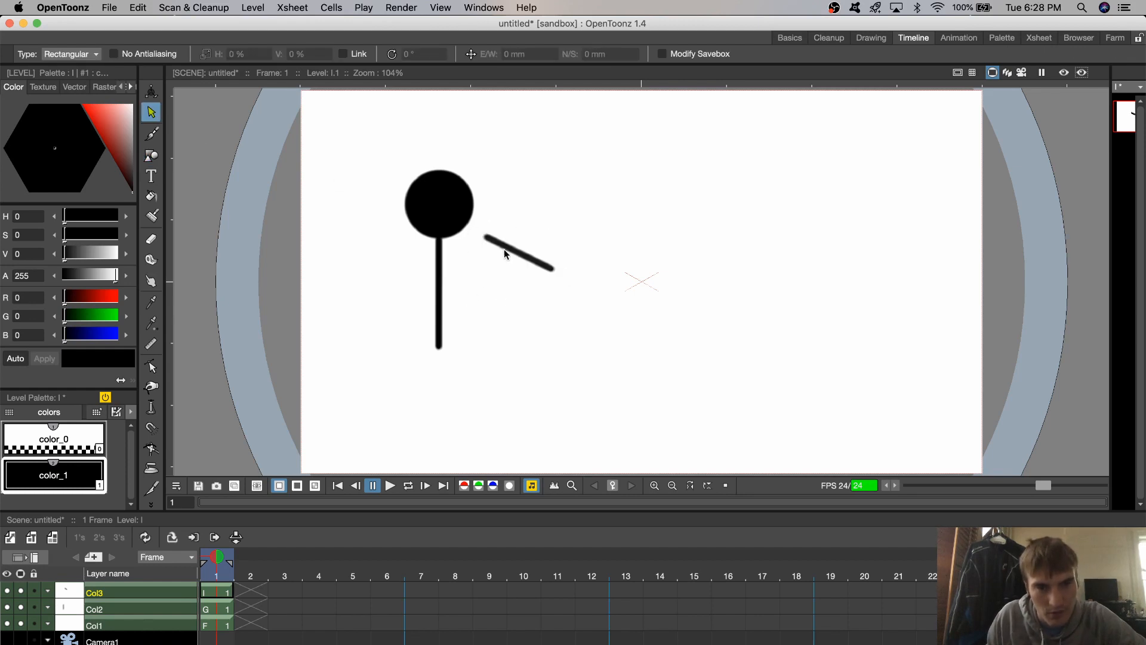
click(483, 233)
drag(504, 245, 456, 261)
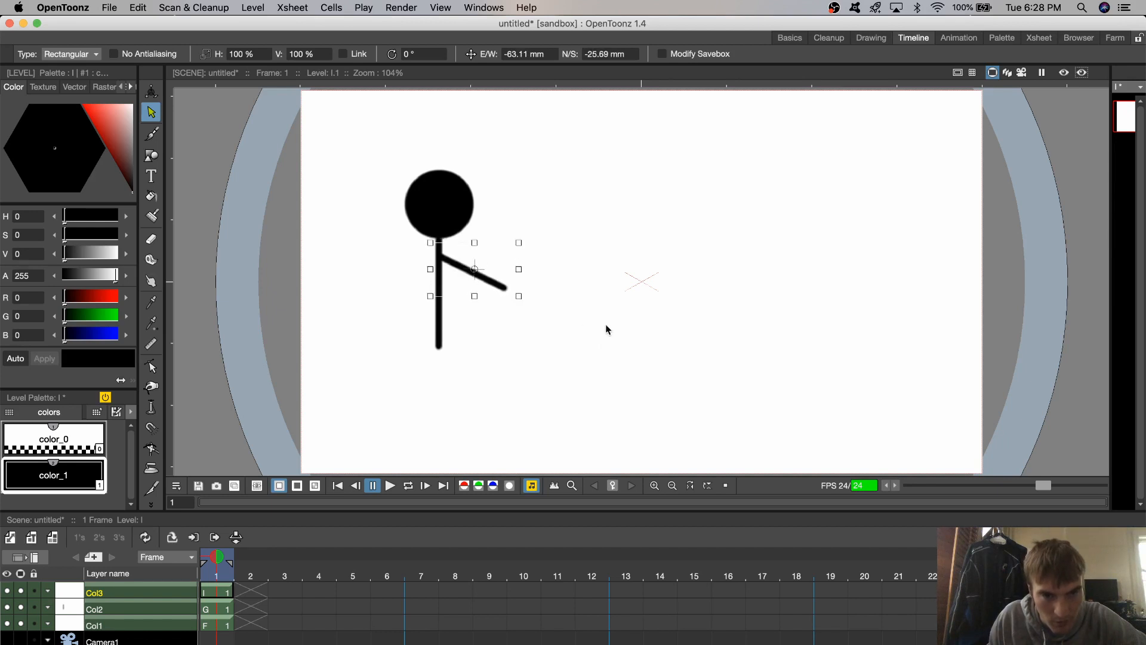
click(541, 348)
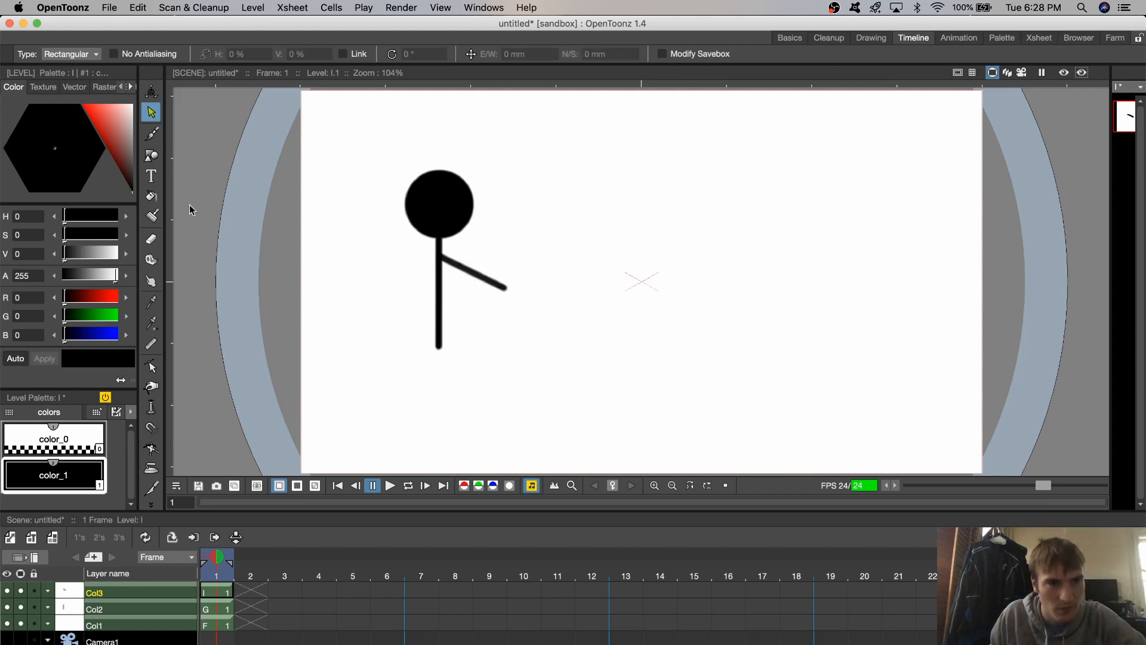
- Draw a steep slanted line on Col3 for the other upper arm and attach its upper end to the torso's shoulder point
click(152, 156)
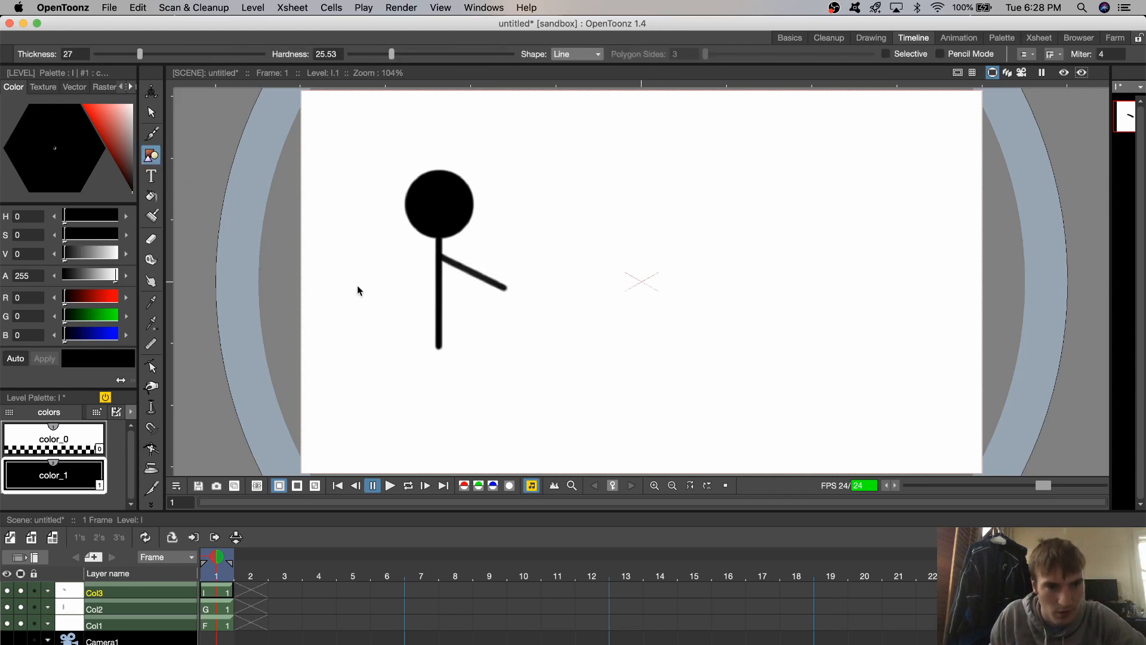
mouse_move(362, 272)
mouse_down()
mouse_move(353, 289)
mouse_move(357, 222)
mouse_up()
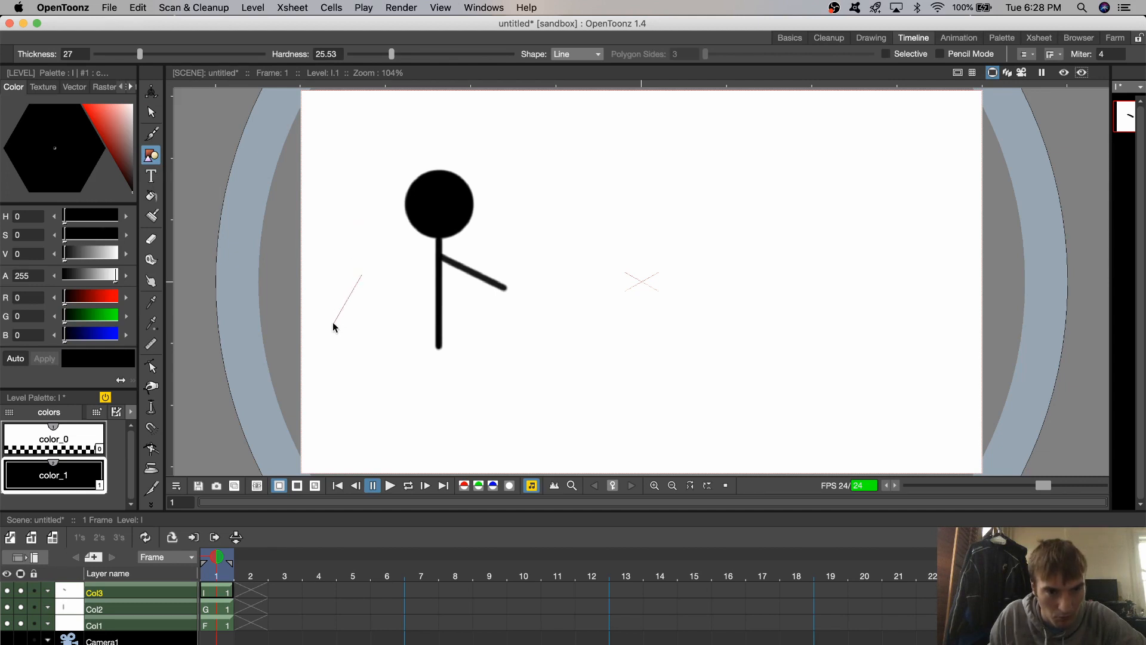
drag(334, 323, 335, 323)
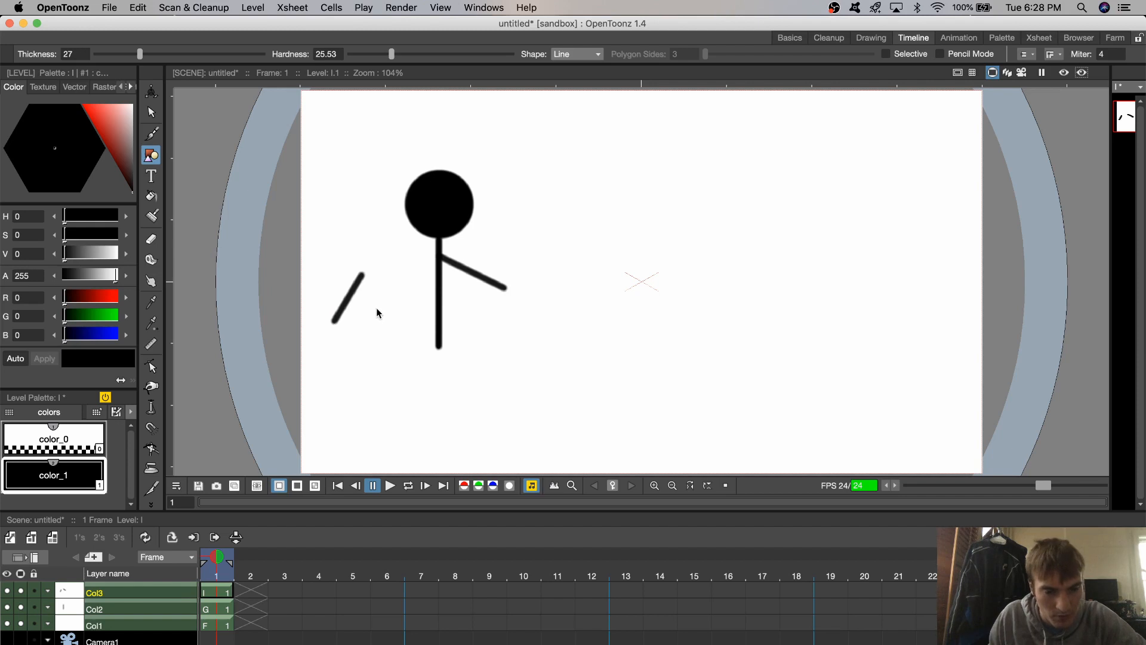
key(super+z)
drag(365, 283, 345, 333)
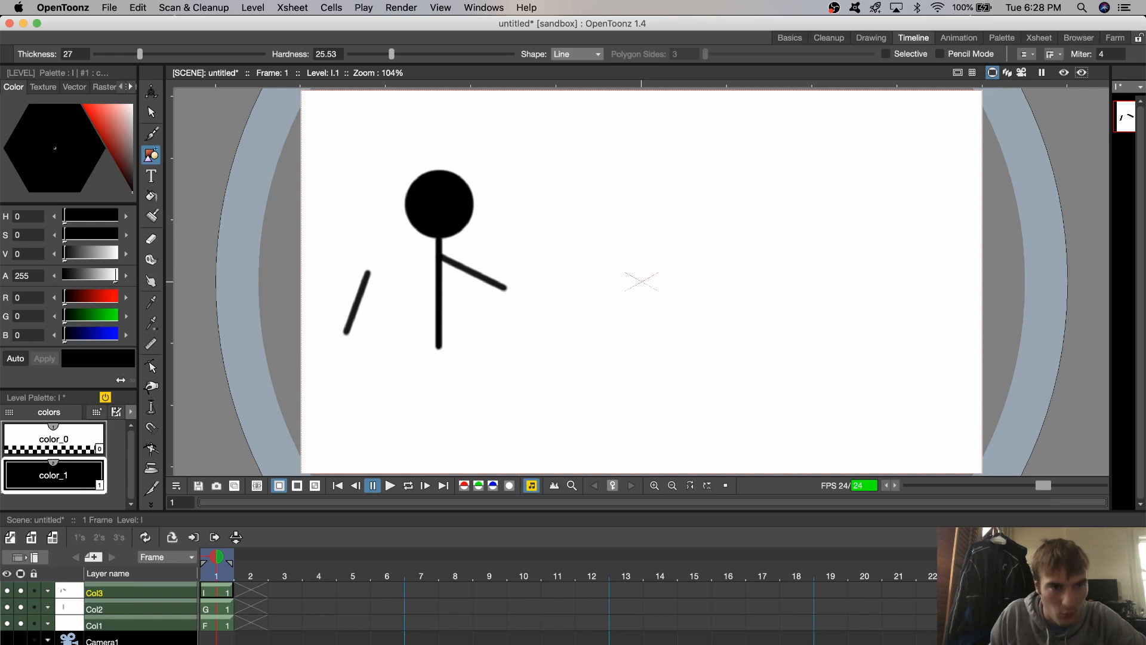
click(152, 112)
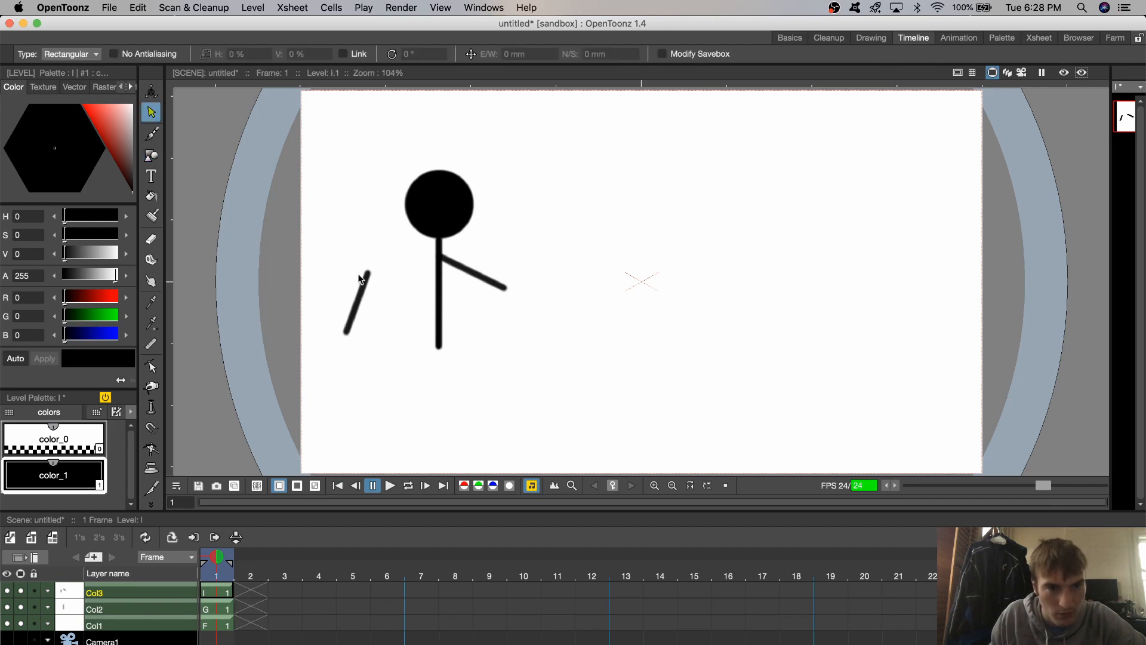
drag(339, 253, 376, 361)
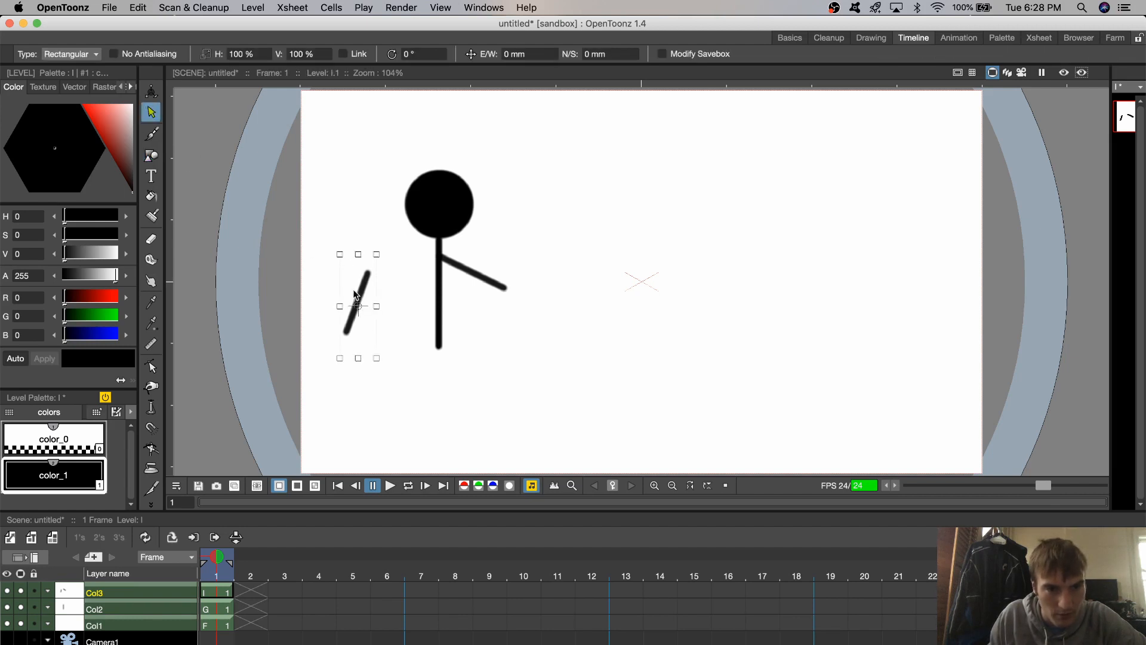
drag(366, 281, 432, 269)
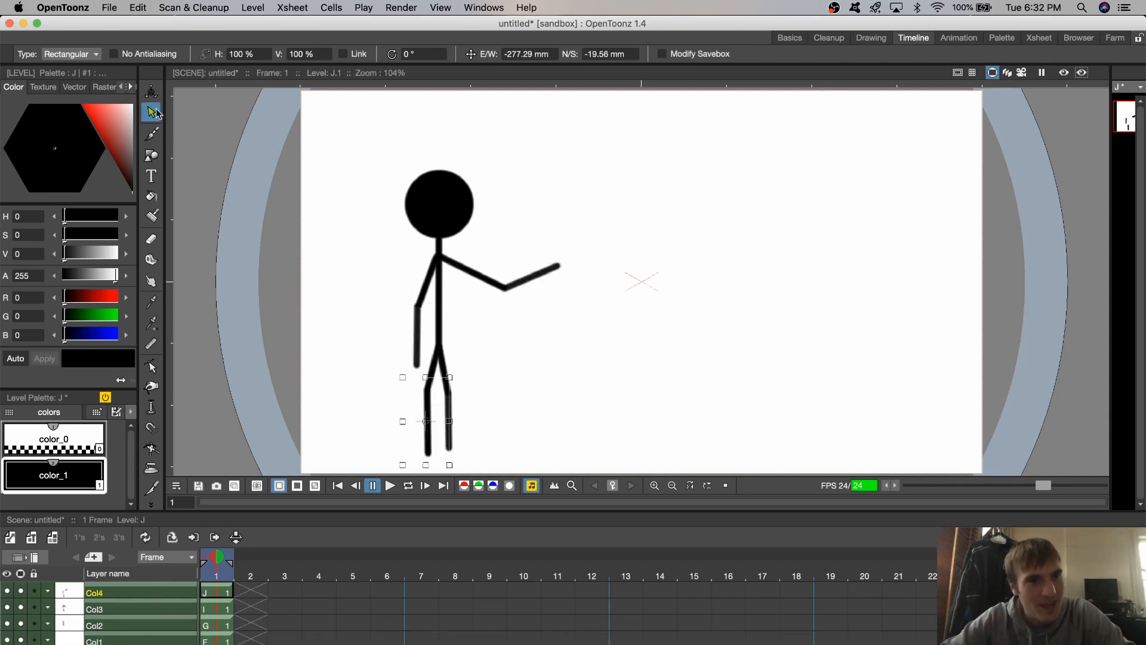
- Draw a short horizontal foot line on frame 1 of Col3 and attach it to the lower end of the figure's right-hand leg
click(329, 247)
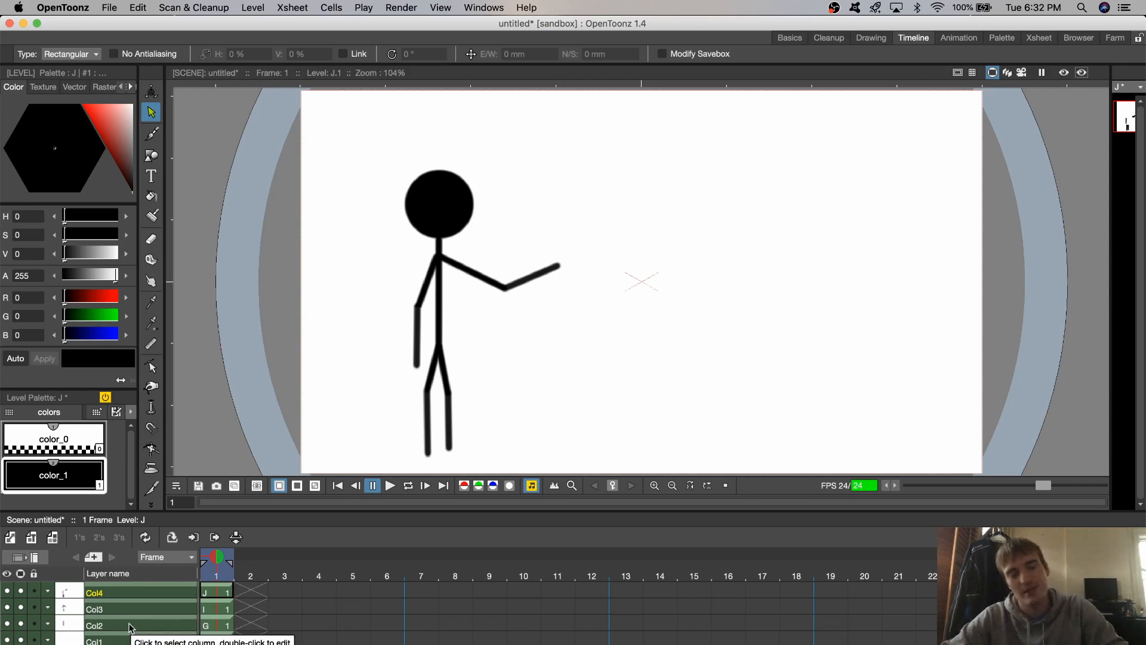
click(207, 624)
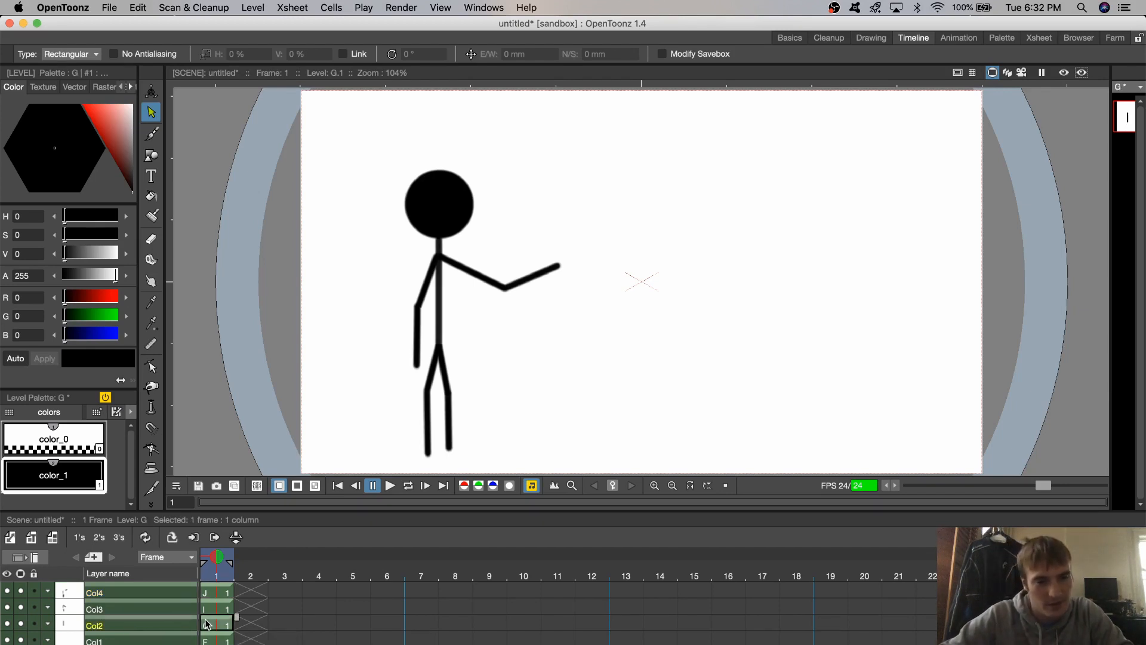
click(207, 609)
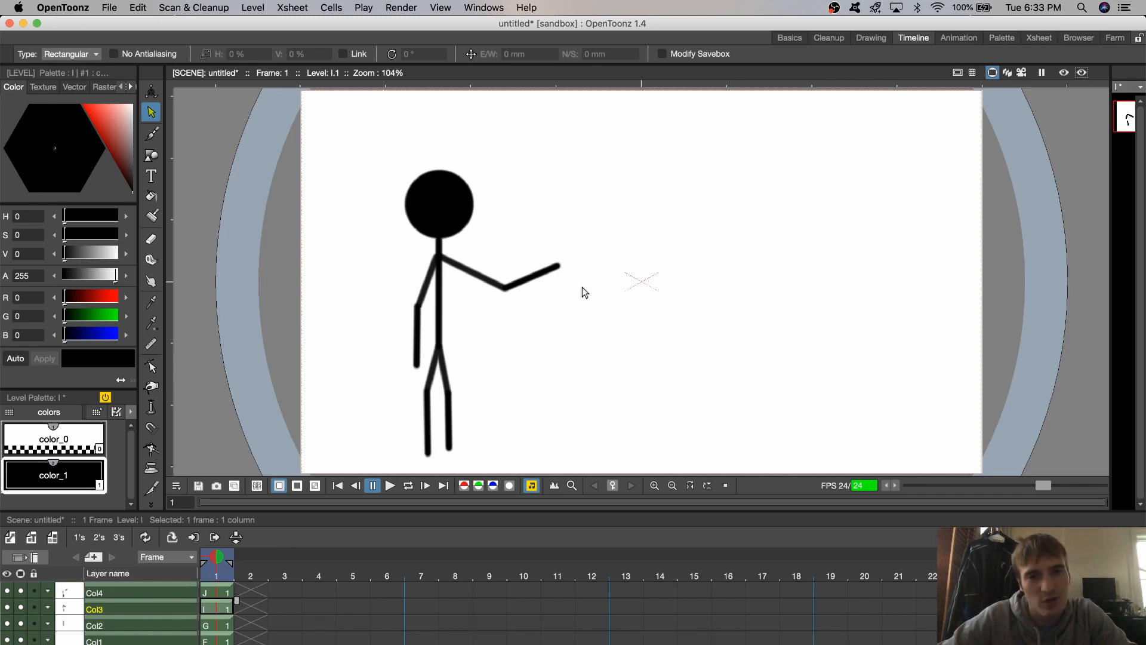
click(535, 277)
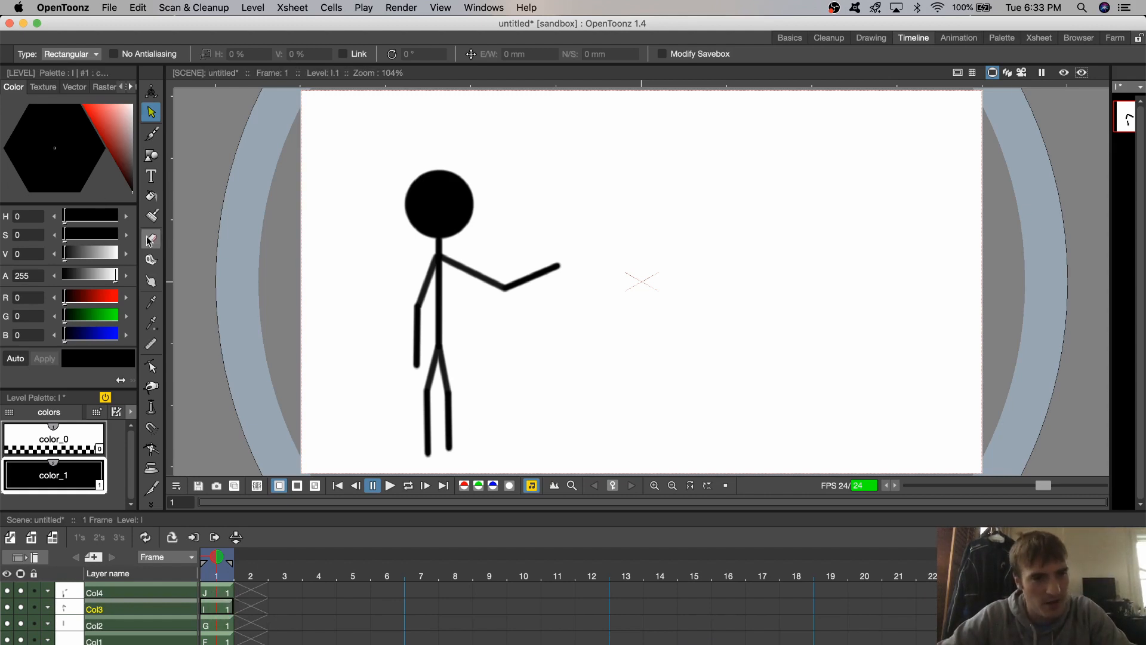
click(152, 154)
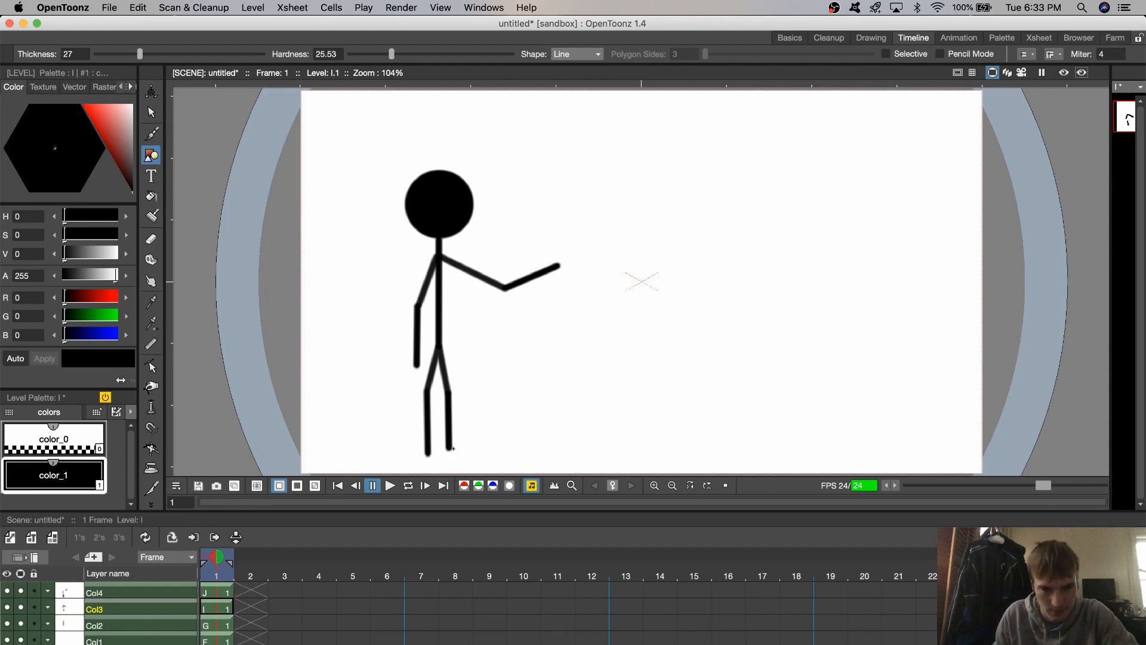
drag(475, 450, 466, 448)
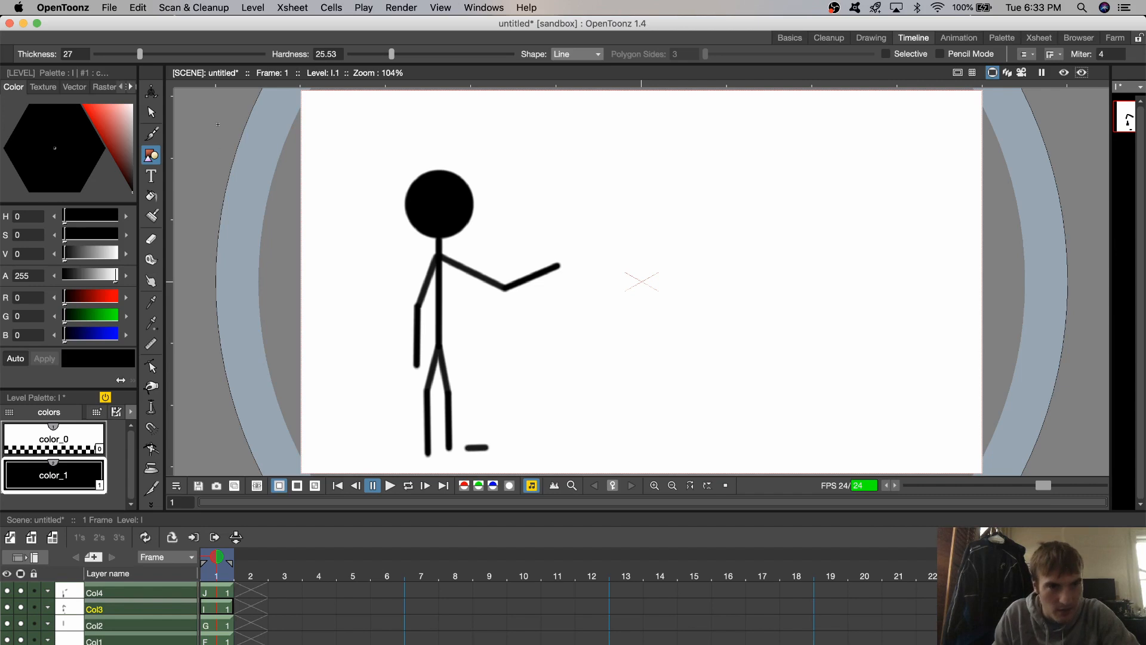
click(152, 113)
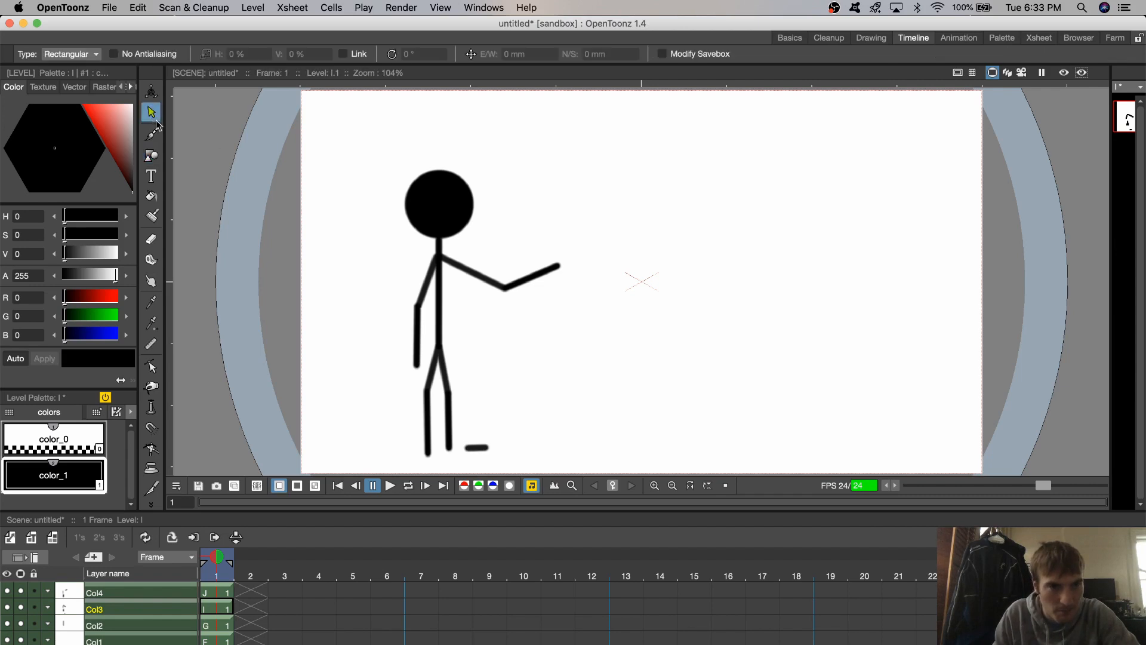
click(468, 449)
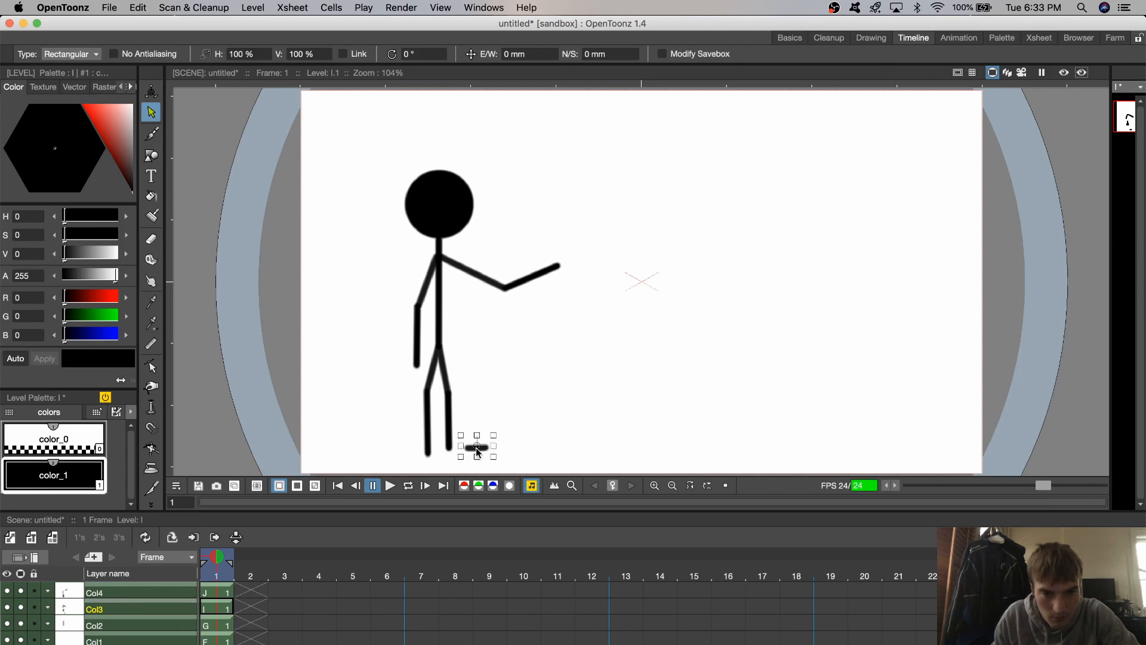
drag(476, 447, 465, 446)
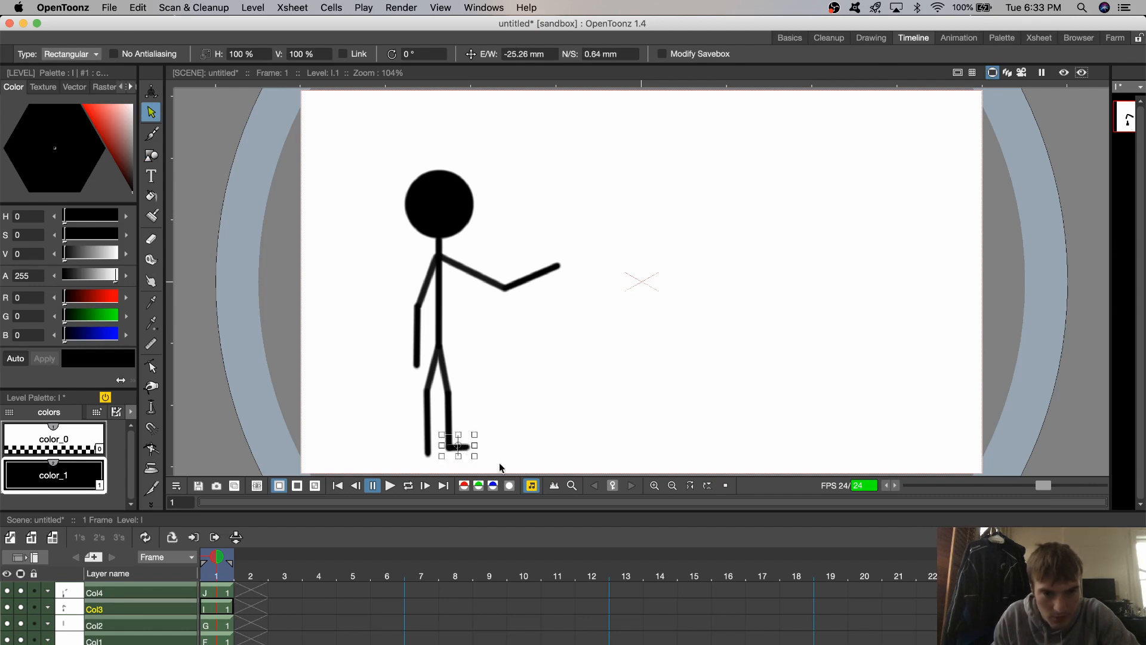
- Draw a second short horizontal foot line on Col3 and move it to the lower end of the figure's left-hand leg
click(151, 155)
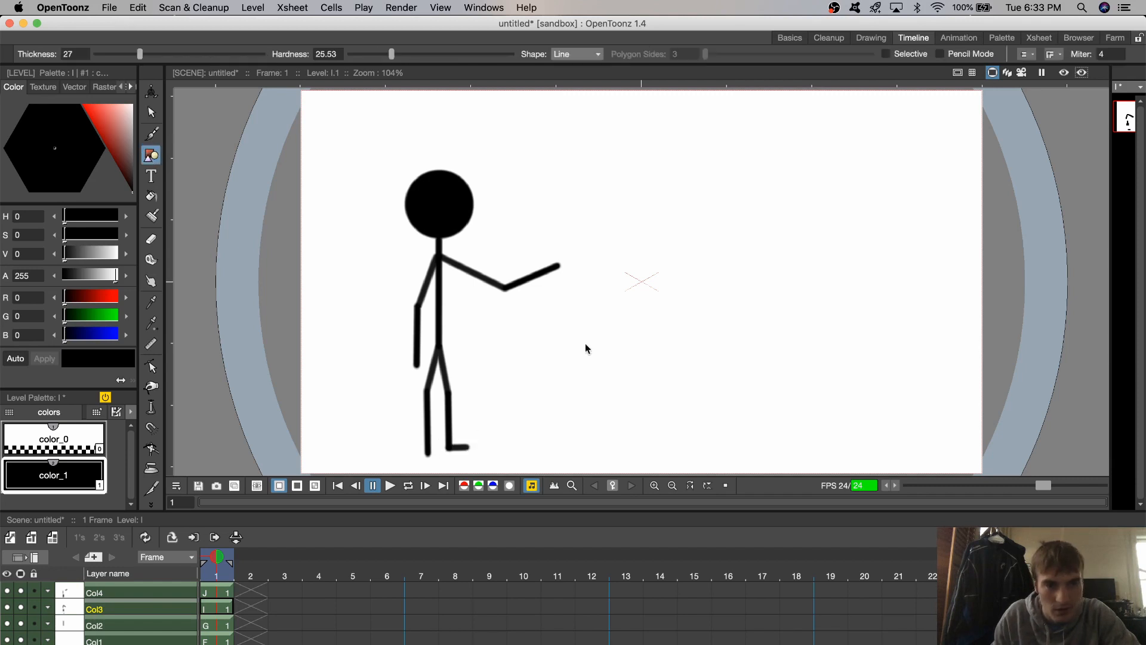
drag(597, 364, 599, 362)
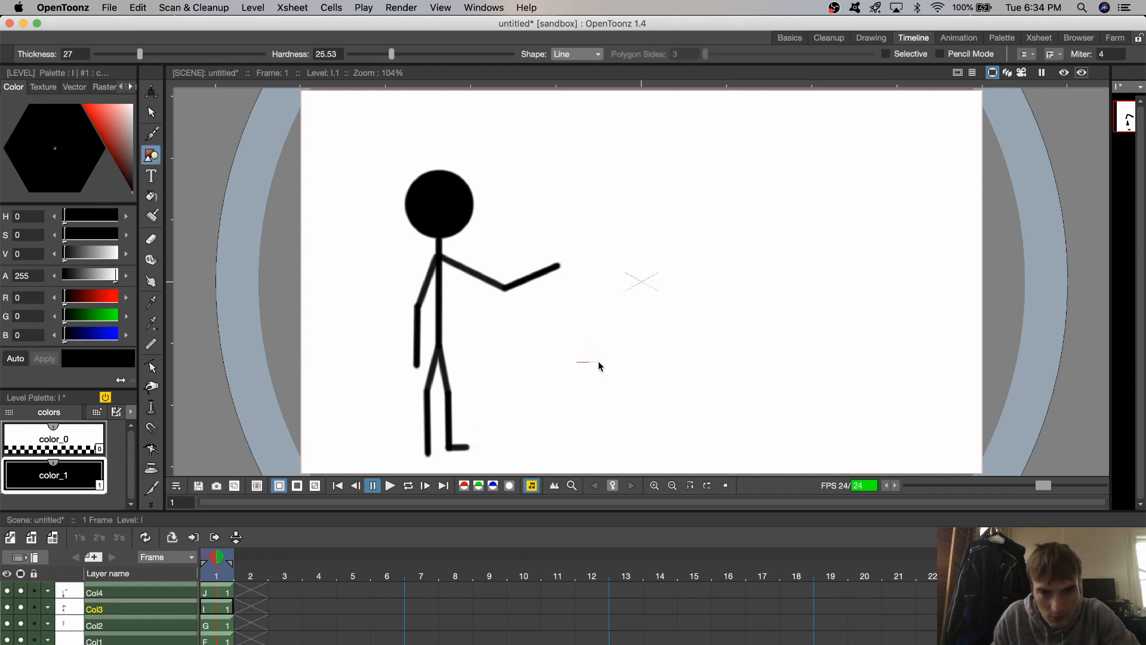
click(152, 111)
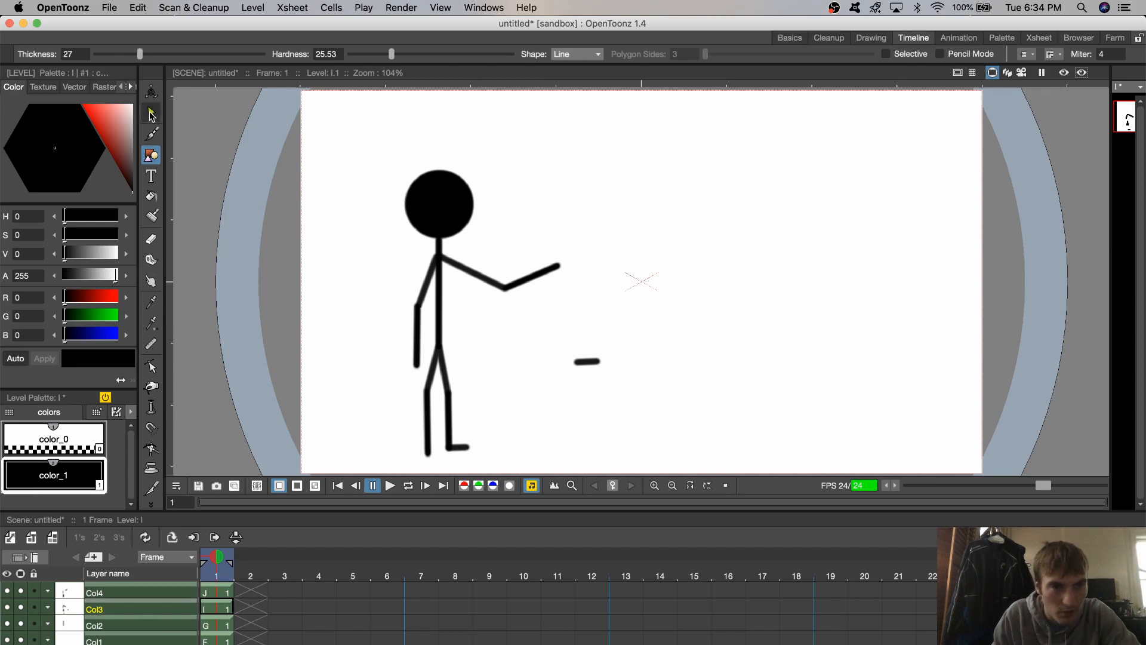
mouse_move(575, 362)
mouse_down()
mouse_move(457, 443)
mouse_move(406, 454)
mouse_up()
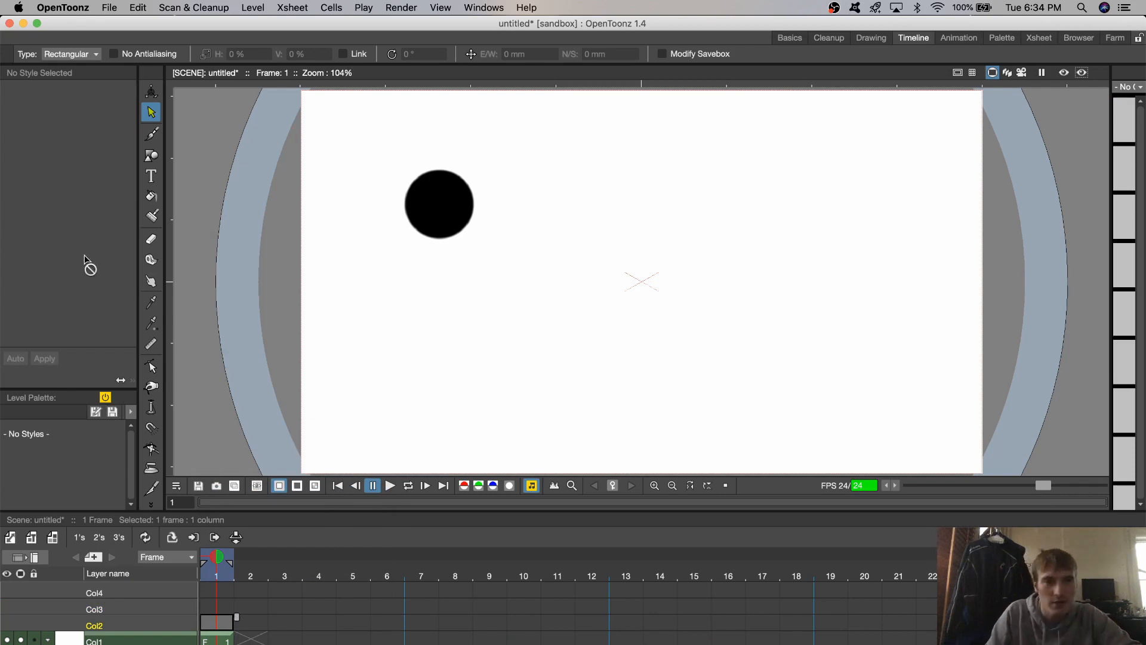
- Draw a tall, narrow rectangle for the torso on frame 1 of Col2, below and beside the head circle
click(151, 156)
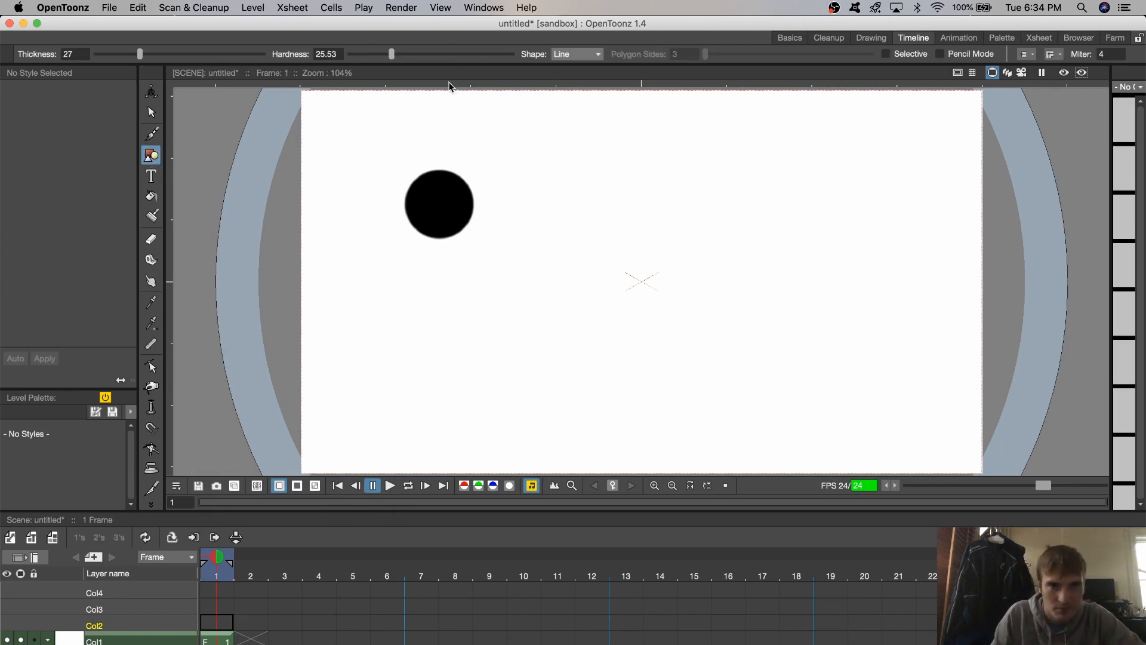
click(598, 54)
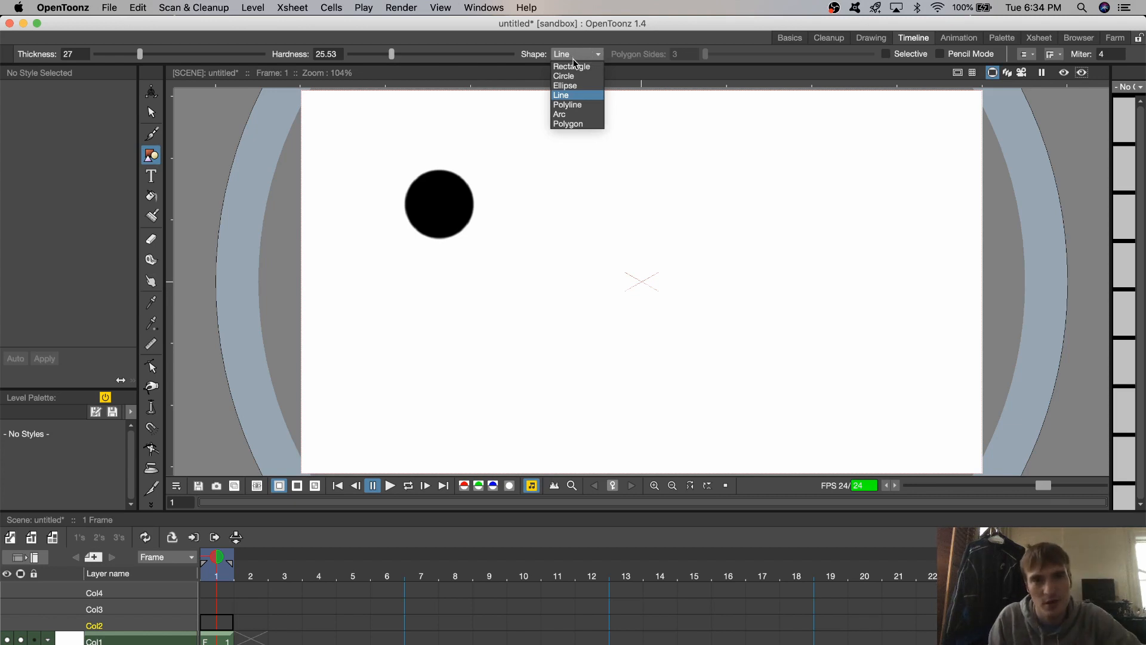
click(576, 77)
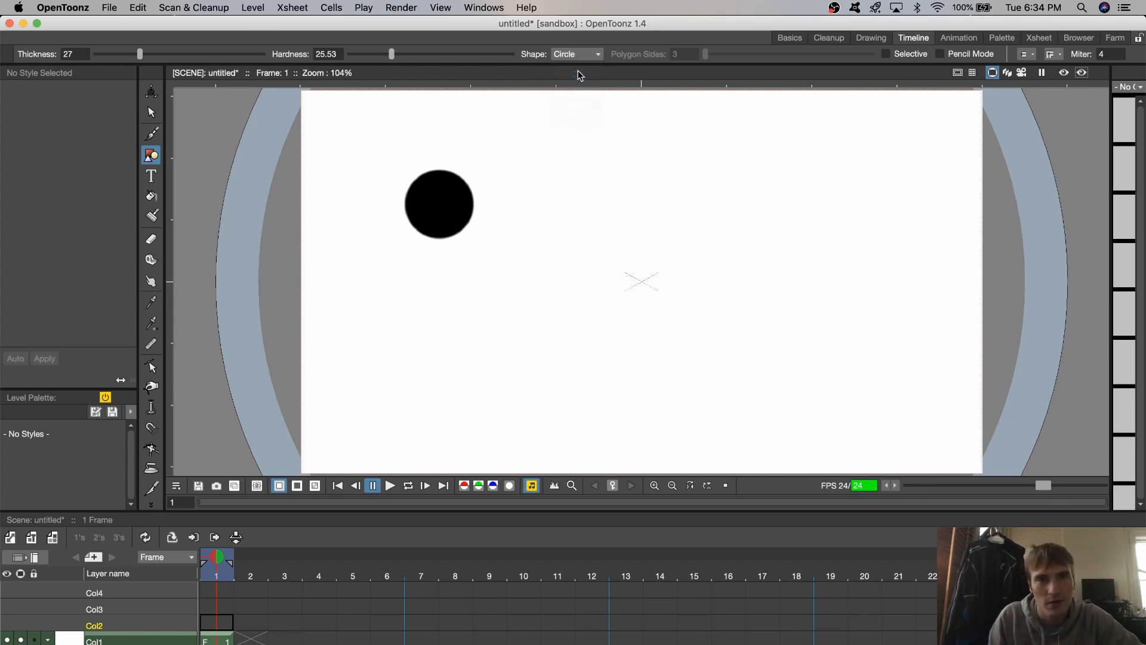
click(582, 59)
click(571, 66)
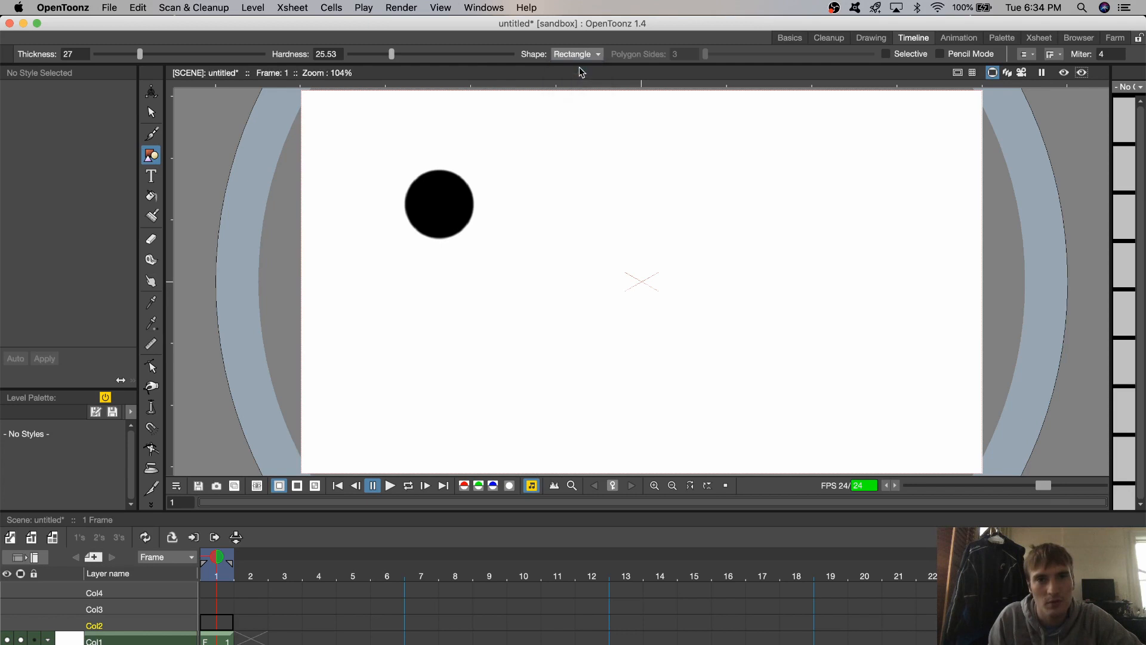
drag(436, 236, 539, 372)
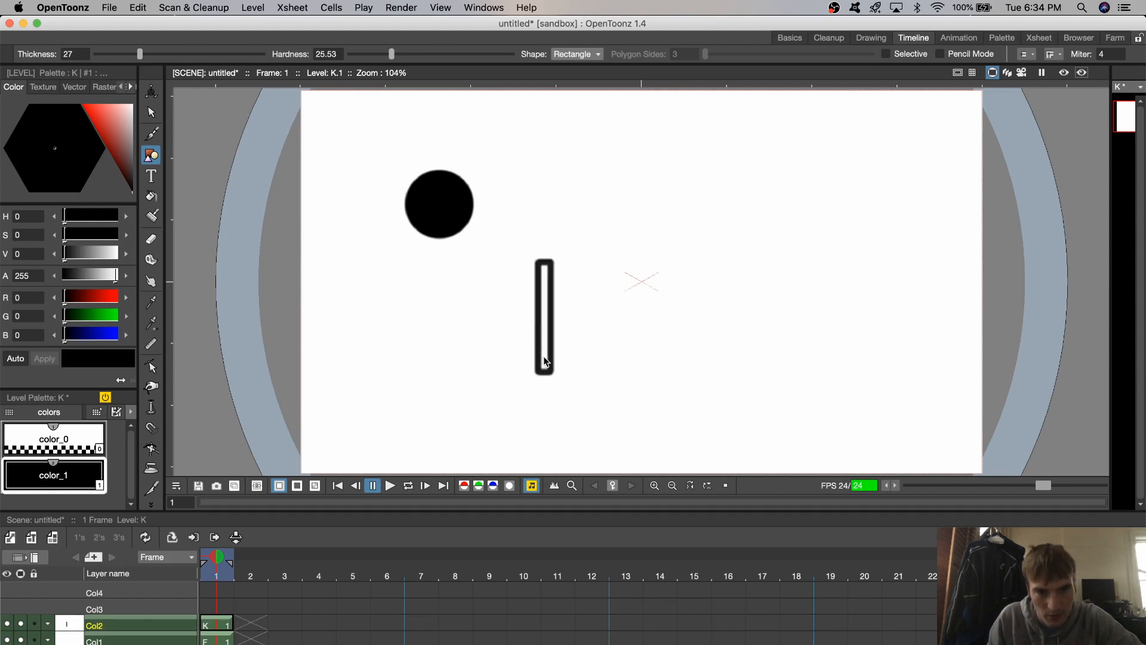
- Move the torso rectangle about -141.74 mm E/W and 30.89 mm N/S to meet the head's underside, and fill its interior with black color_1
click(151, 113)
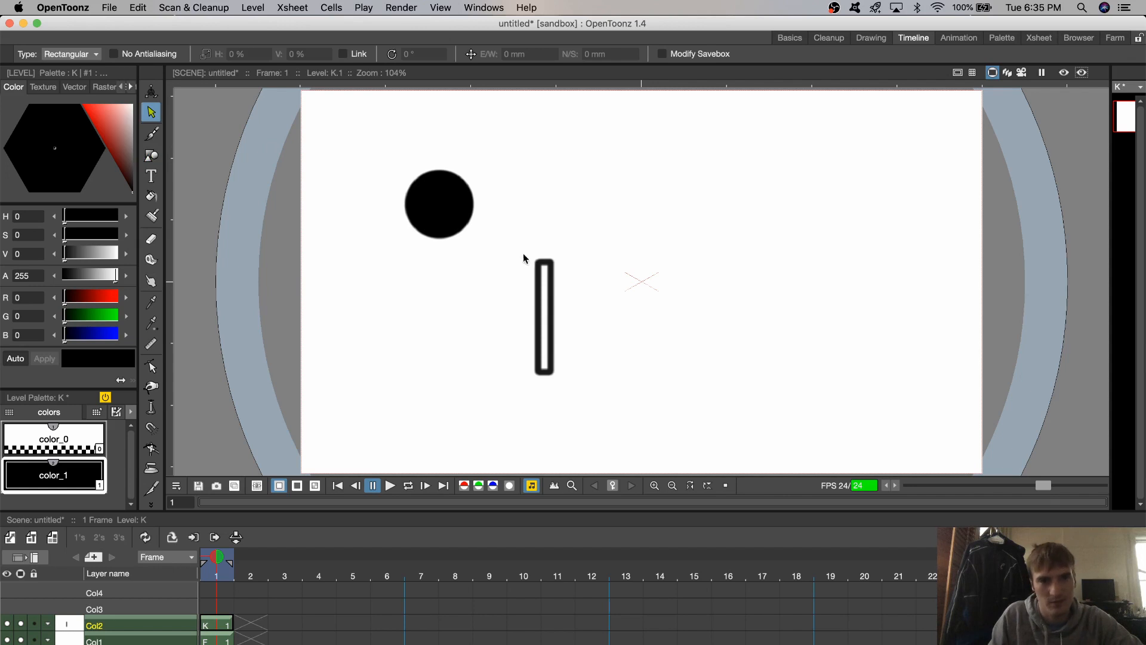
click(579, 388)
drag(548, 303, 442, 271)
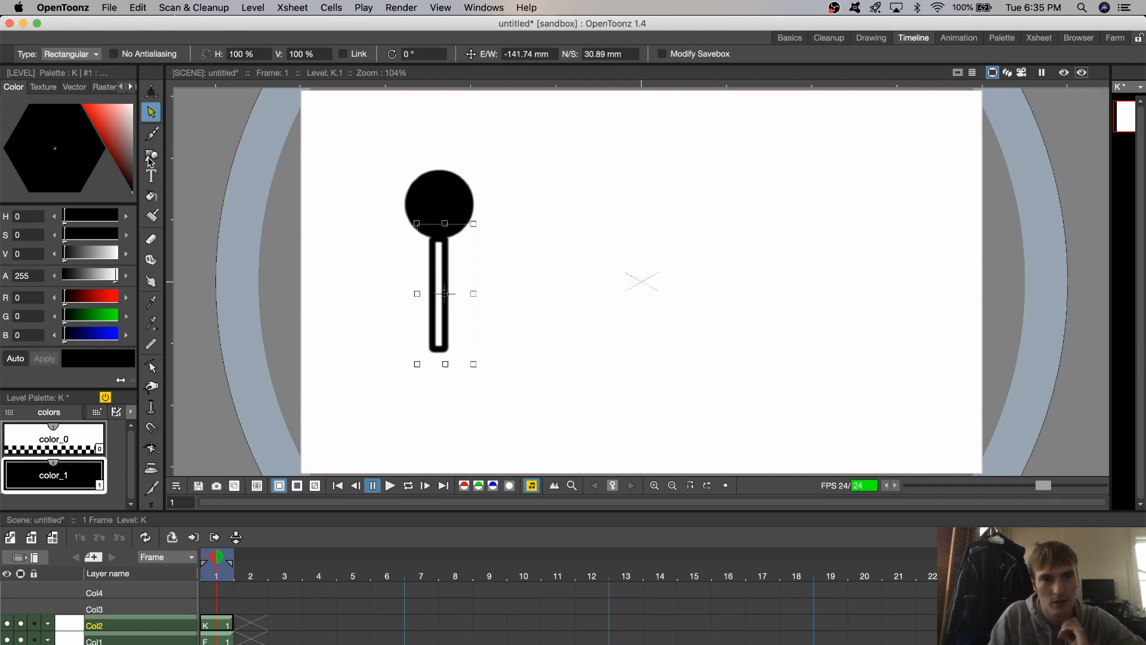
click(151, 196)
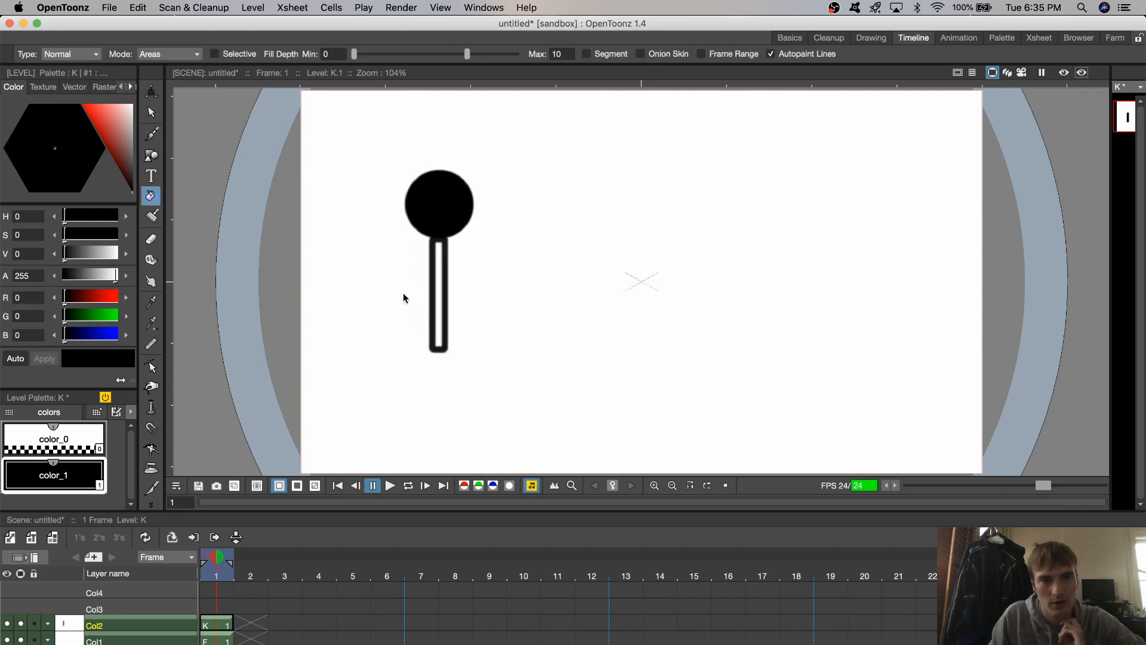
click(440, 289)
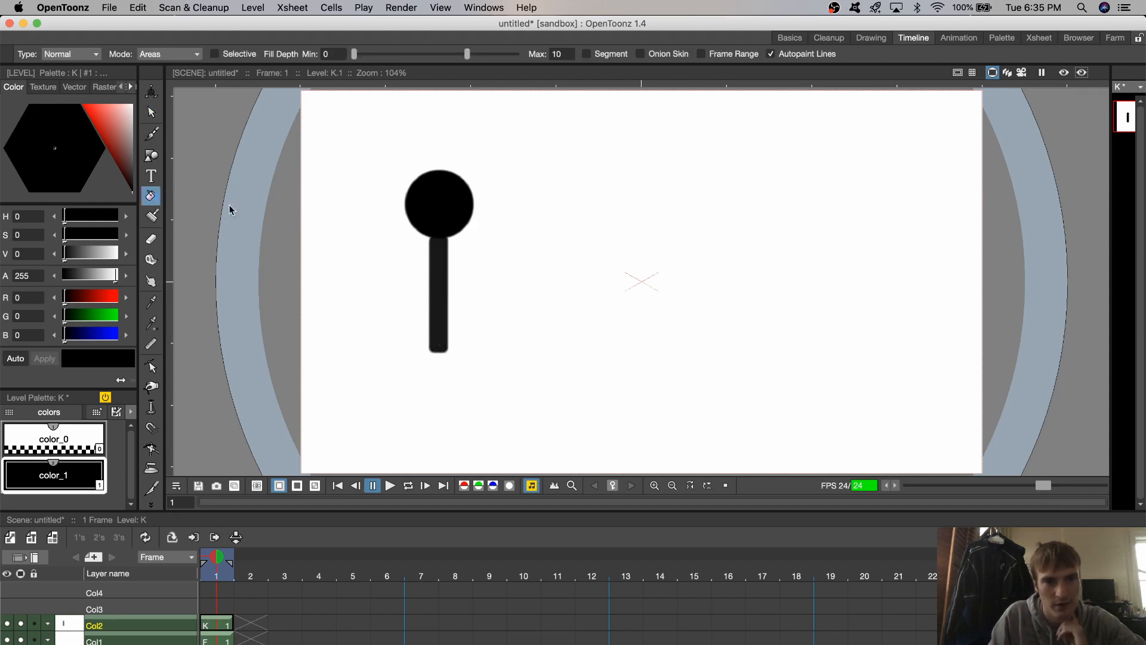